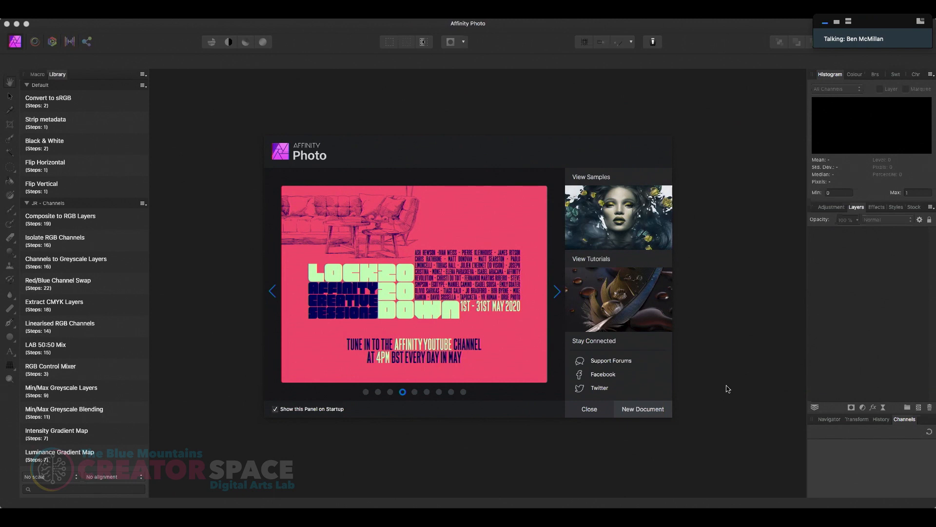
# Create a new blank 2550 × 3300 px document and add an empty pixel layer to it
pyautogui.click(641, 411)
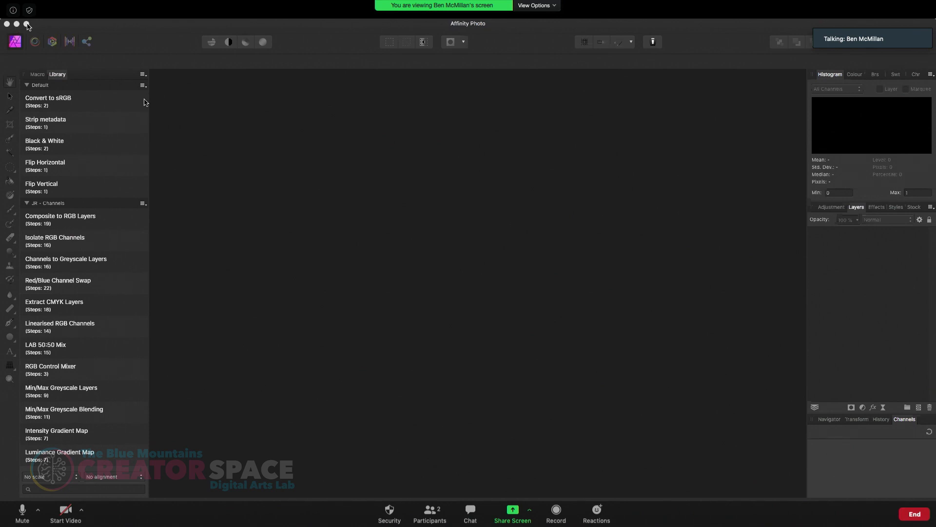
pyautogui.moveTo(126, 5)
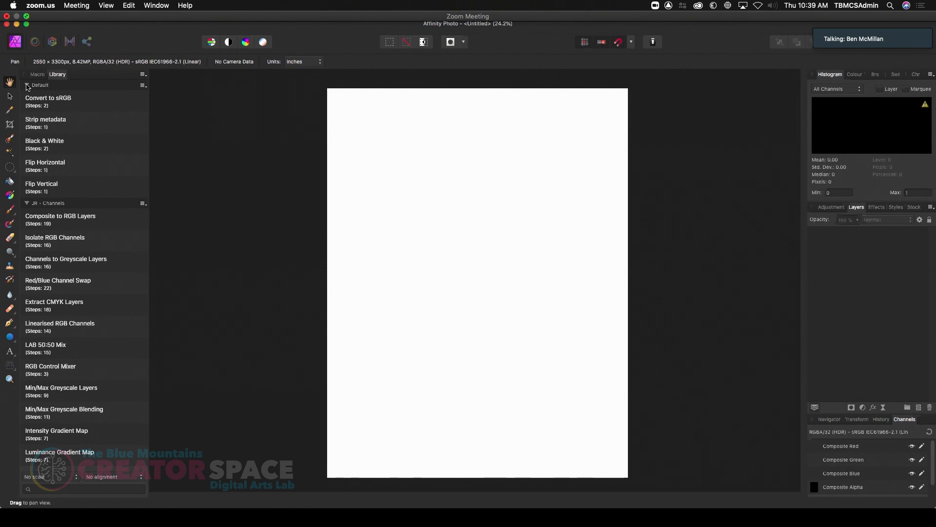
pyautogui.click(27, 86)
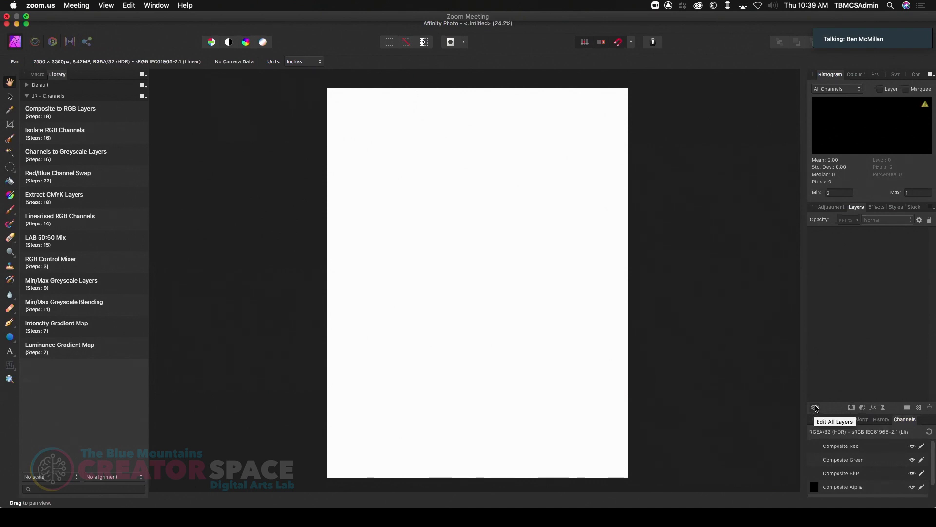
pyautogui.click(919, 407)
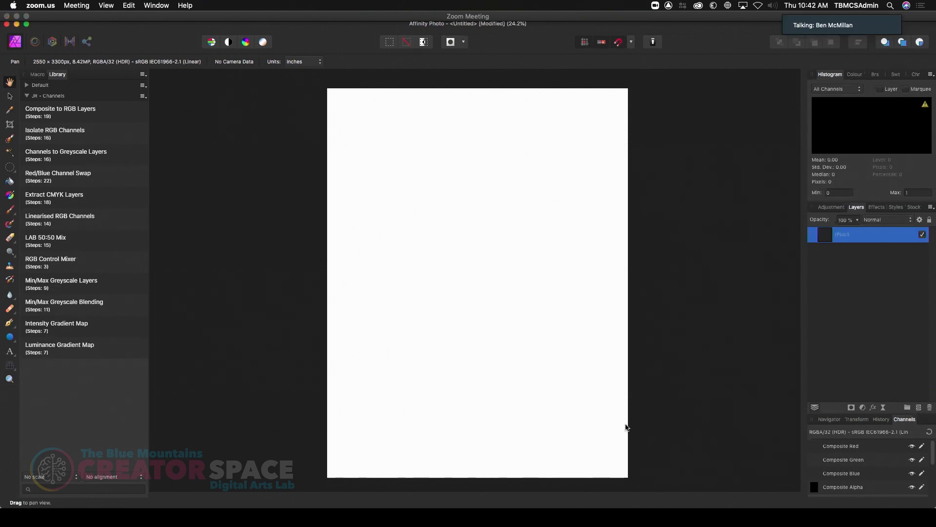
# Activate the Paint Brush tool and look through the brushes in the Basic category
pyautogui.click(10, 213)
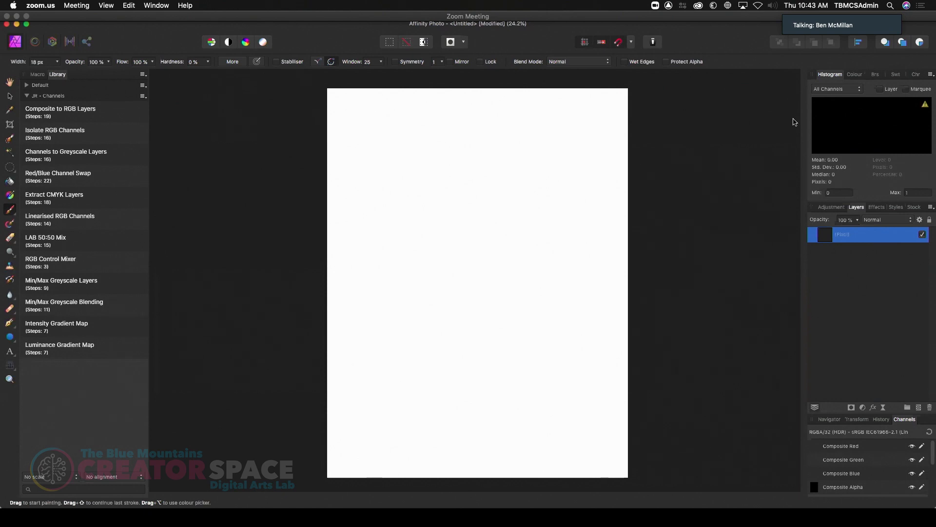
pyautogui.click(876, 77)
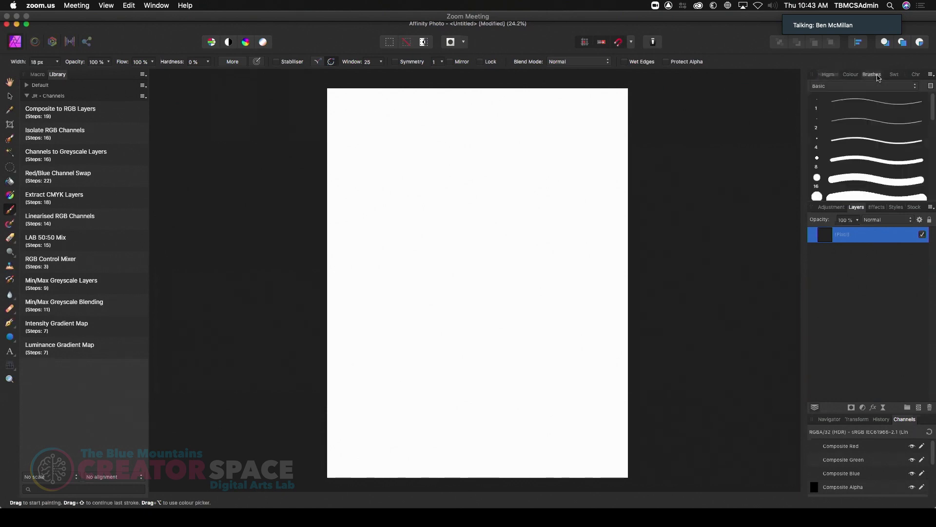
pyautogui.moveTo(934, 115)
pyautogui.mouseDown()
pyautogui.moveTo(931, 191)
pyautogui.moveTo(933, 102)
pyautogui.mouseUp()
pyautogui.scroll(-5, 932, 127)
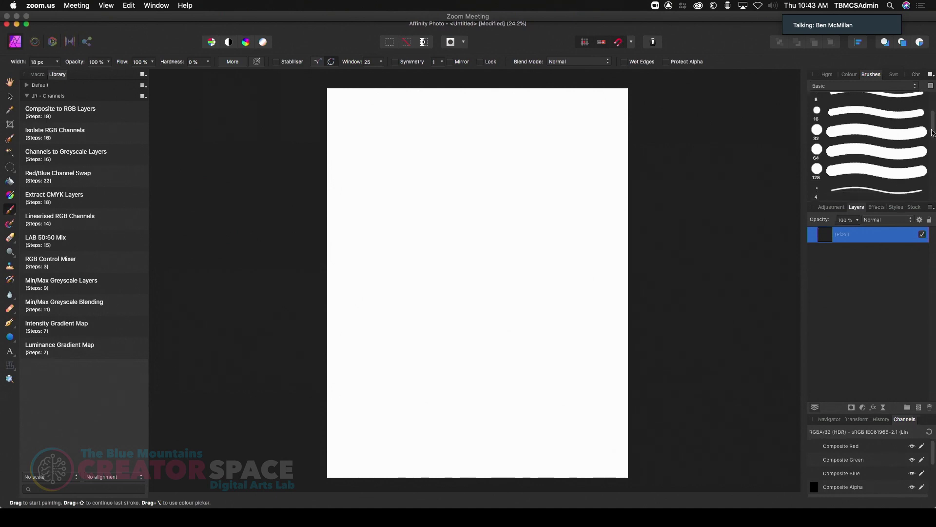
pyautogui.scroll(-3, 930, 172)
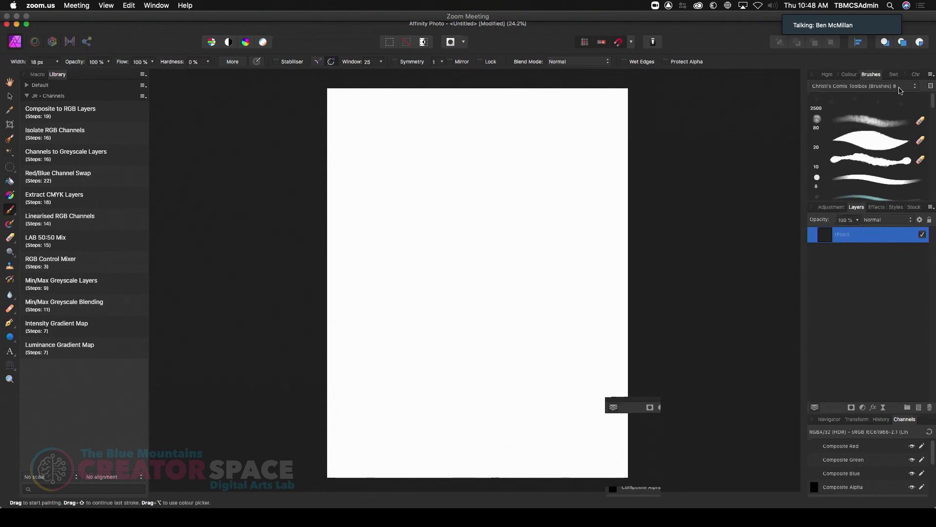
# Switch the brush category to Christi's Comix Toolbox (Brushes) 7 and look through its brushes
pyautogui.click(900, 90)
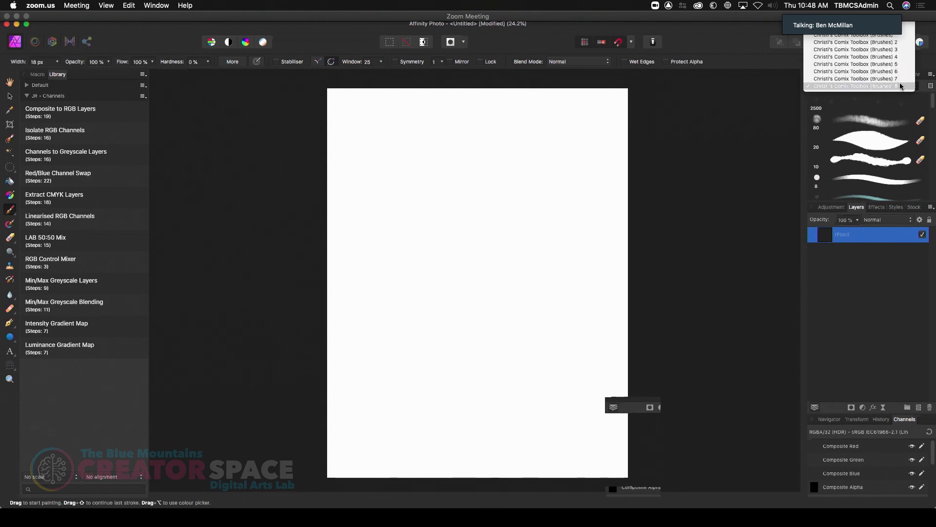
pyautogui.click(899, 79)
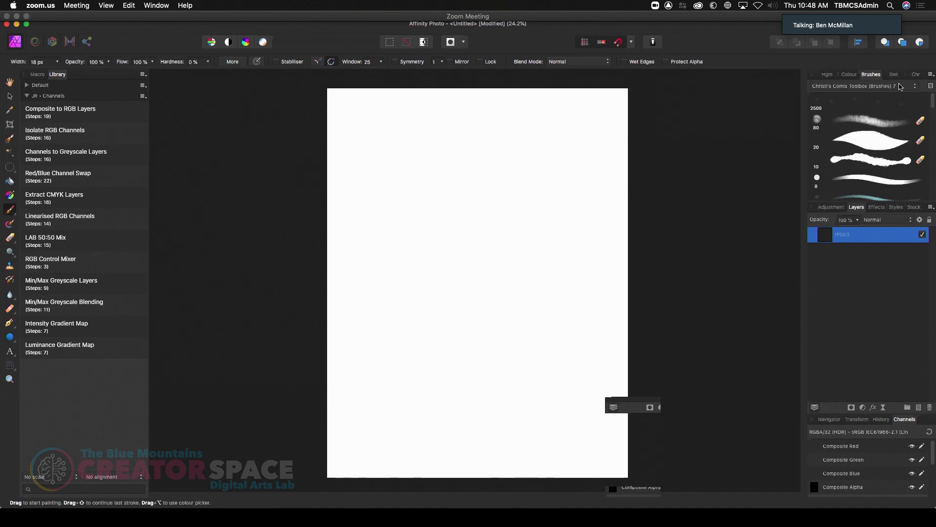
pyautogui.scroll(-3, 891, 166)
pyautogui.scroll(-5, 891, 171)
pyautogui.scroll(10, 889, 177)
# Switch the brush category to Watercolours and look through its brushes
pyautogui.click(861, 86)
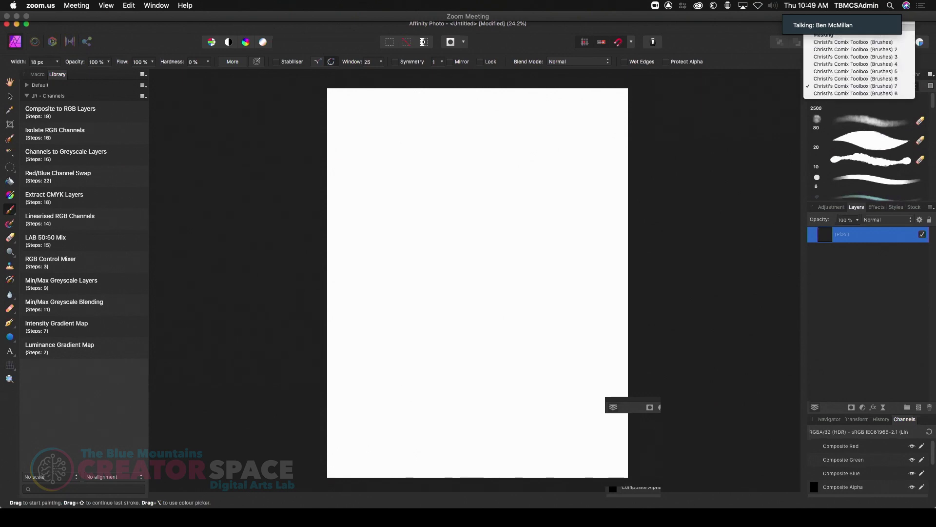
pyautogui.moveTo(868, 28)
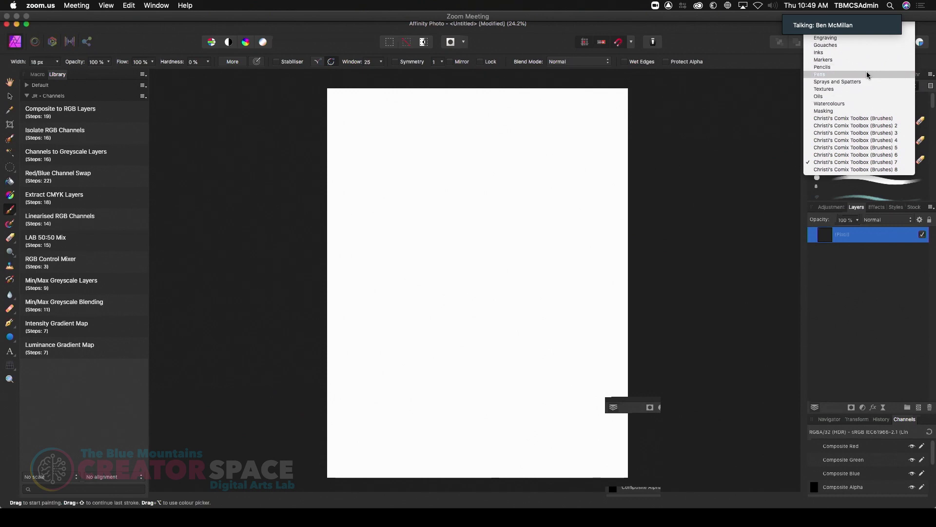
pyautogui.click(880, 107)
pyautogui.moveTo(933, 119); pyautogui.dragTo(933, 181)
pyautogui.moveTo(932, 182); pyautogui.dragTo(925, 108)
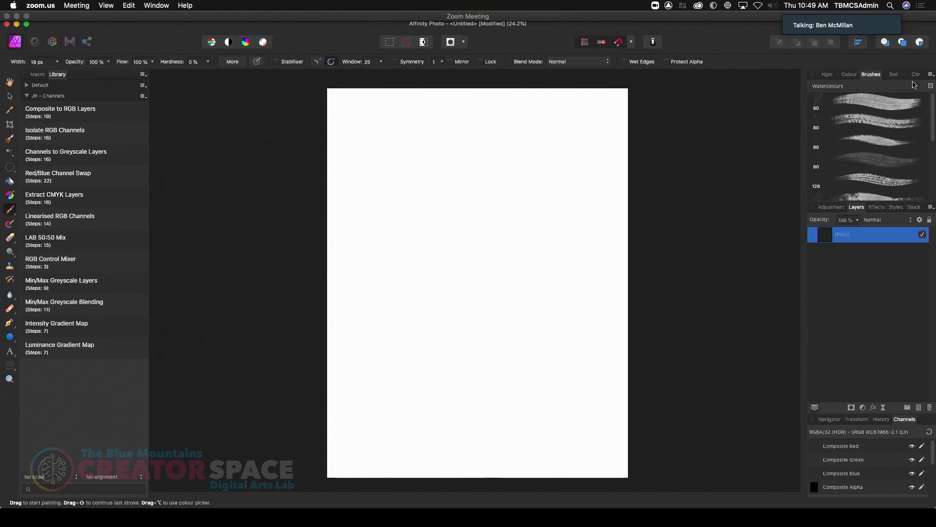
# Load the Colours swatch palette, pick a bright blue and paint a thin test squiggle across the upper middle of the page
pyautogui.click(852, 75)
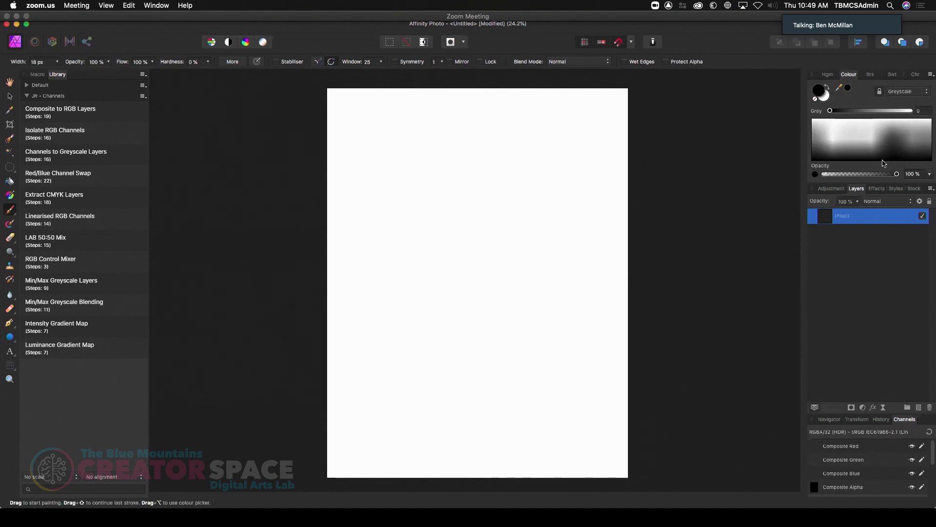
pyautogui.click(893, 75)
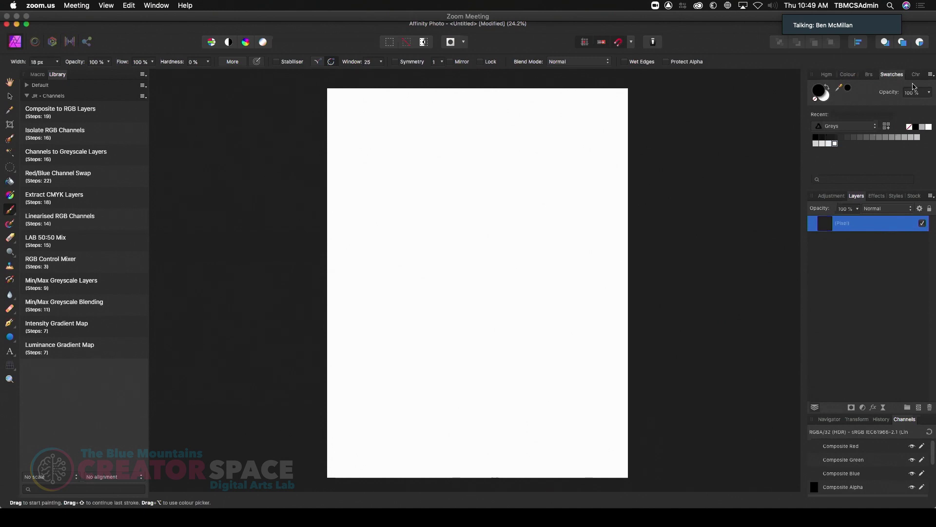
pyautogui.click(866, 126)
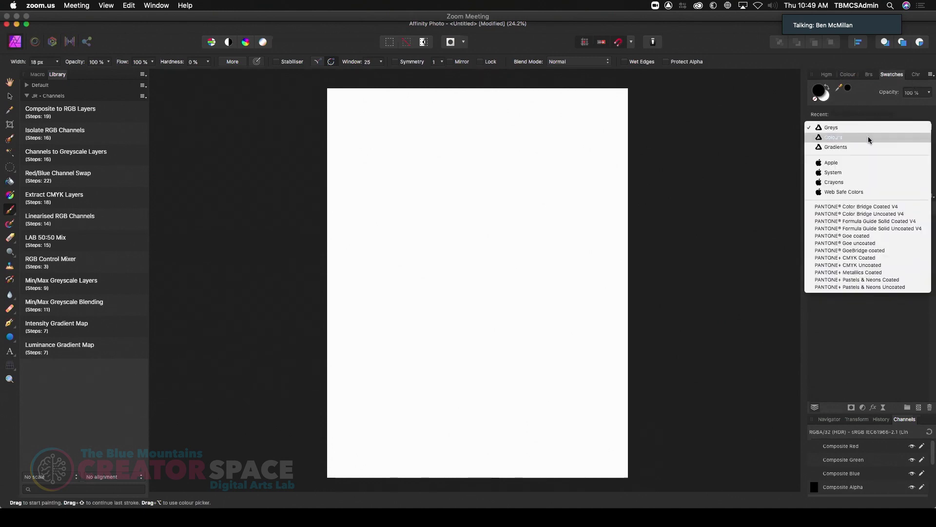
pyautogui.click(868, 140)
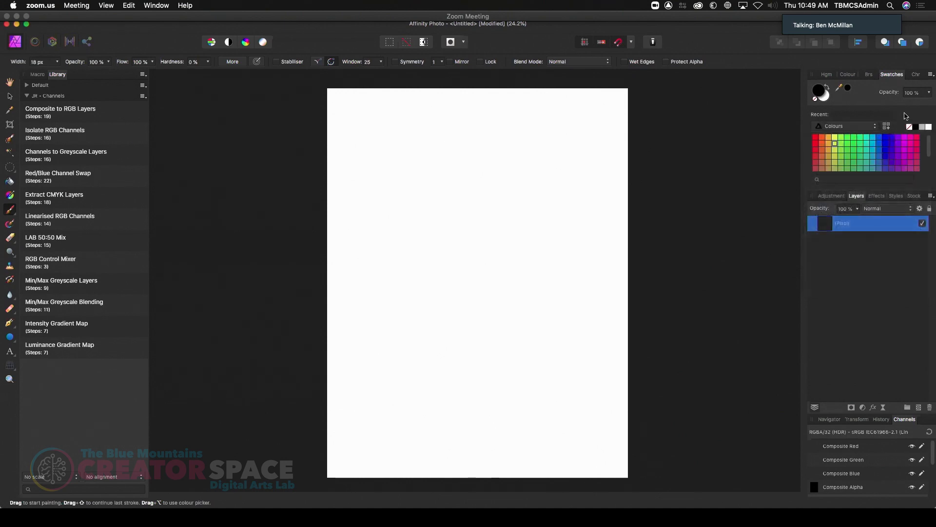
pyautogui.click(877, 144)
pyautogui.click(886, 143)
pyautogui.click(879, 137)
pyautogui.moveTo(409, 221)
pyautogui.mouseDown()
pyautogui.moveTo(446, 221)
pyautogui.moveTo(444, 211)
pyautogui.moveTo(459, 236)
pyautogui.moveTo(468, 300)
pyautogui.moveTo(517, 268)
pyautogui.mouseUp()
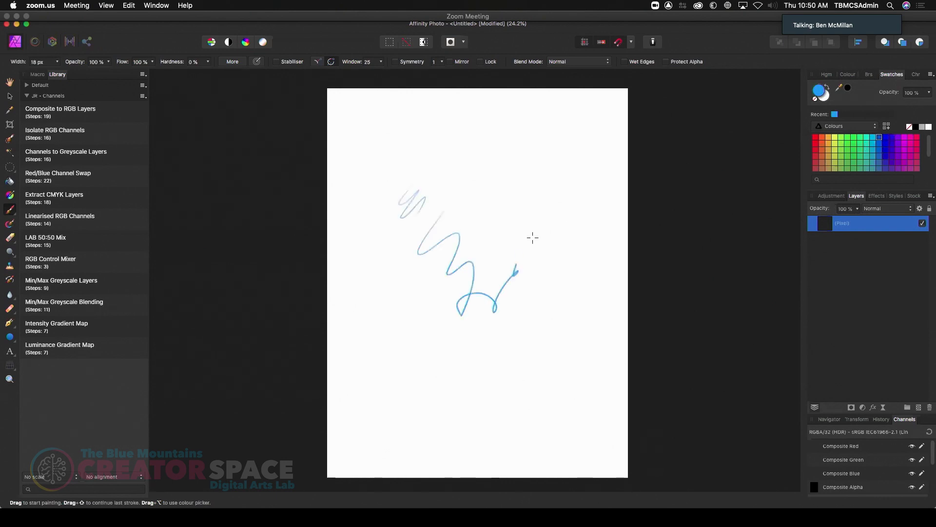
# Choose the first Watercolours brush and paint several blue test strokes around the squiggle
pyautogui.click(870, 76)
pyautogui.click(900, 114)
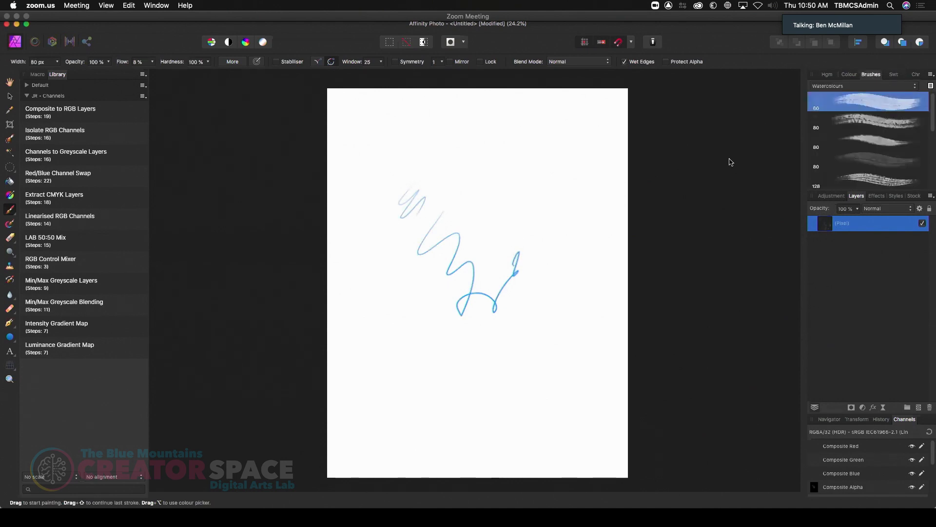
pyautogui.moveTo(448, 347); pyautogui.dragTo(502, 336)
pyautogui.moveTo(512, 188)
pyautogui.mouseDown()
pyautogui.moveTo(497, 207)
pyautogui.moveTo(517, 205)
pyautogui.moveTo(561, 278)
pyautogui.moveTo(578, 271)
pyautogui.moveTo(566, 268)
pyautogui.moveTo(573, 258)
pyautogui.moveTo(561, 266)
pyautogui.moveTo(584, 295)
pyautogui.moveTo(573, 322)
pyautogui.mouseUp()
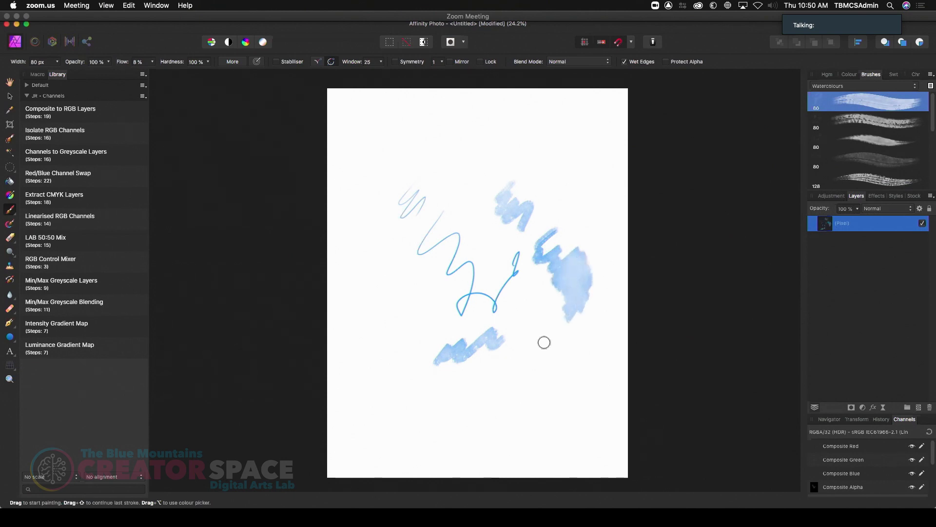
pyautogui.moveTo(403, 316)
pyautogui.mouseDown()
pyautogui.moveTo(410, 345)
pyautogui.moveTo(455, 330)
pyautogui.mouseUp()
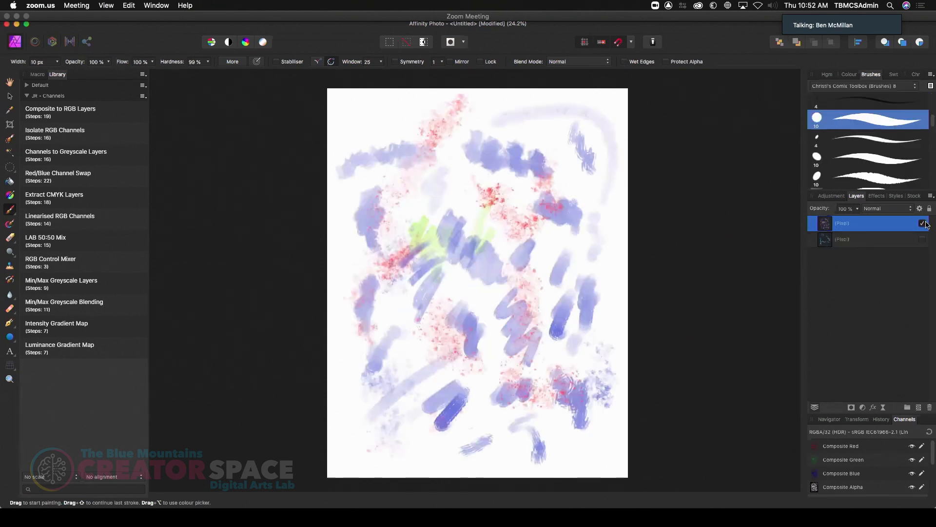
# Lock both painted pixel layers and hide the upper one so the page is blank
pyautogui.click(923, 223)
pyautogui.click(923, 223)
pyautogui.click(930, 209)
pyautogui.click(911, 241)
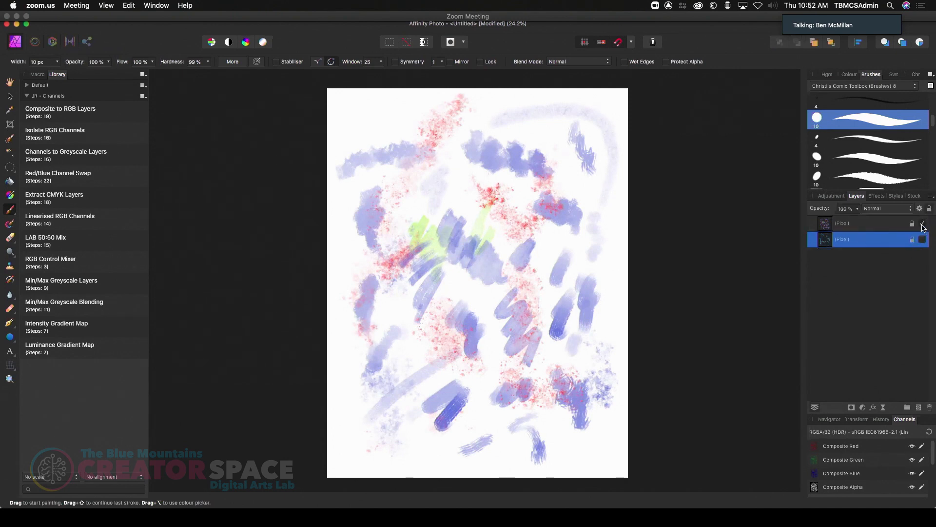
pyautogui.click(922, 223)
# Add a new pixel layer and sketch a head outline with facial guidelines in light blue using the 10 px brush
pyautogui.press('super+shift+n')
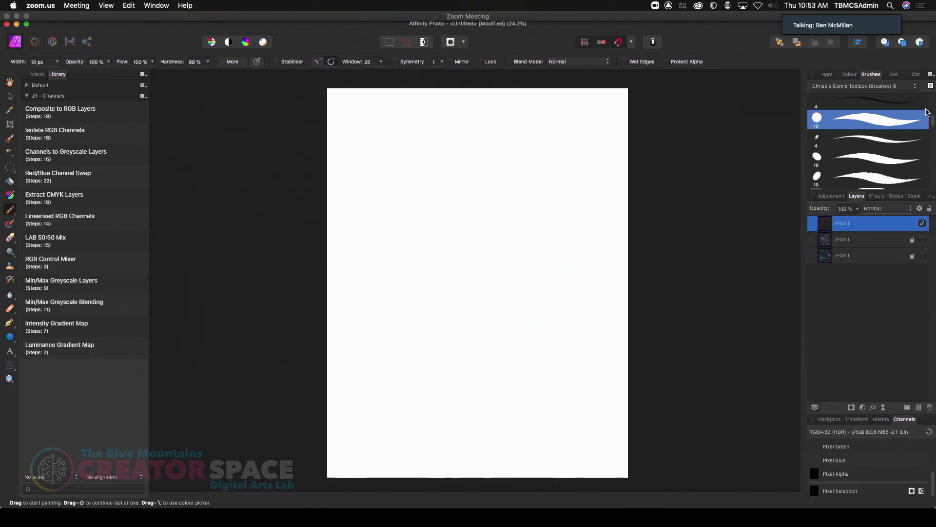
pyautogui.click(891, 75)
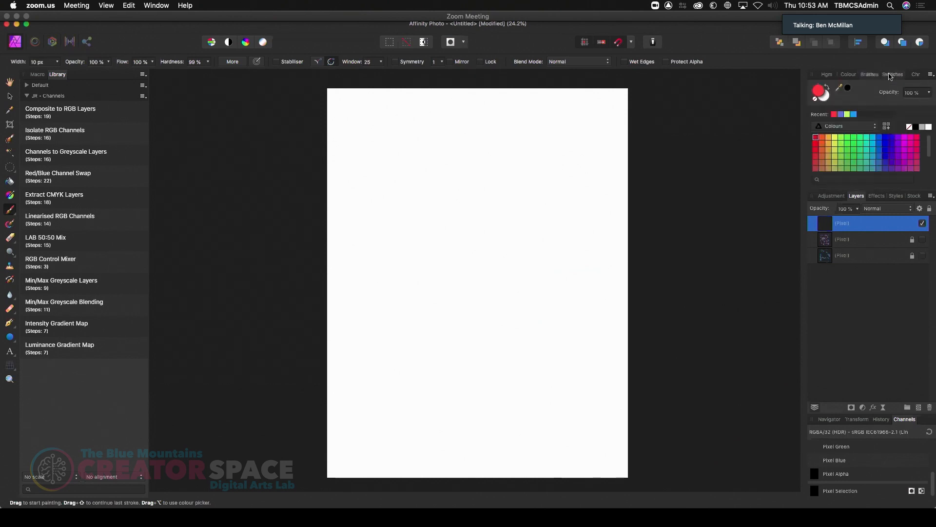
pyautogui.click(881, 139)
pyautogui.moveTo(467, 184); pyautogui.dragTo(438, 248)
pyautogui.moveTo(440, 256); pyautogui.dragTo(495, 266)
pyautogui.moveTo(504, 190); pyautogui.dragTo(492, 264)
pyautogui.moveTo(495, 203); pyautogui.dragTo(475, 271)
pyautogui.moveTo(447, 228); pyautogui.dragTo(510, 232)
pyautogui.moveTo(453, 234); pyautogui.dragTo(495, 230)
pyautogui.moveTo(480, 191); pyautogui.dragTo(481, 271)
pyautogui.moveTo(513, 205); pyautogui.dragTo(489, 272)
pyautogui.moveTo(447, 261); pyautogui.dragTo(492, 271)
pyautogui.moveTo(456, 180); pyautogui.dragTo(475, 177)
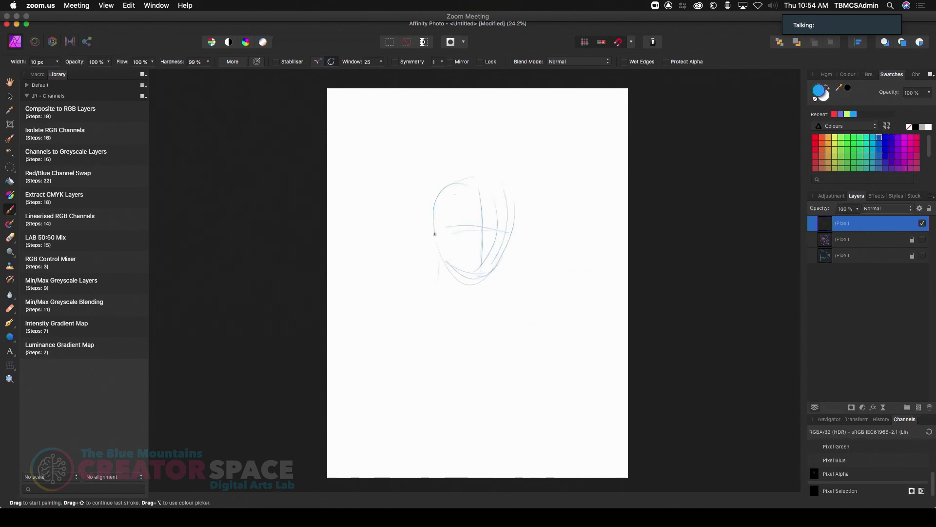
# Sketch the facial features, jaw, neck, neckline and near shoulder of the figure in blue
pyautogui.moveTo(458, 227)
pyautogui.mouseDown()
pyautogui.moveTo(509, 230)
pyautogui.moveTo(473, 223)
pyautogui.mouseUp()
pyautogui.moveTo(490, 223)
pyautogui.mouseDown()
pyautogui.moveTo(512, 221)
pyautogui.moveTo(492, 229)
pyautogui.mouseUp()
pyautogui.moveTo(486, 242); pyautogui.dragTo(482, 247)
pyautogui.moveTo(509, 197); pyautogui.dragTo(464, 288)
pyautogui.moveTo(440, 258)
pyautogui.mouseDown()
pyautogui.moveTo(417, 290)
pyautogui.moveTo(458, 305)
pyautogui.moveTo(467, 293)
pyautogui.mouseUp()
pyautogui.moveTo(466, 286); pyautogui.dragTo(483, 295)
pyautogui.moveTo(417, 291); pyautogui.dragTo(400, 300)
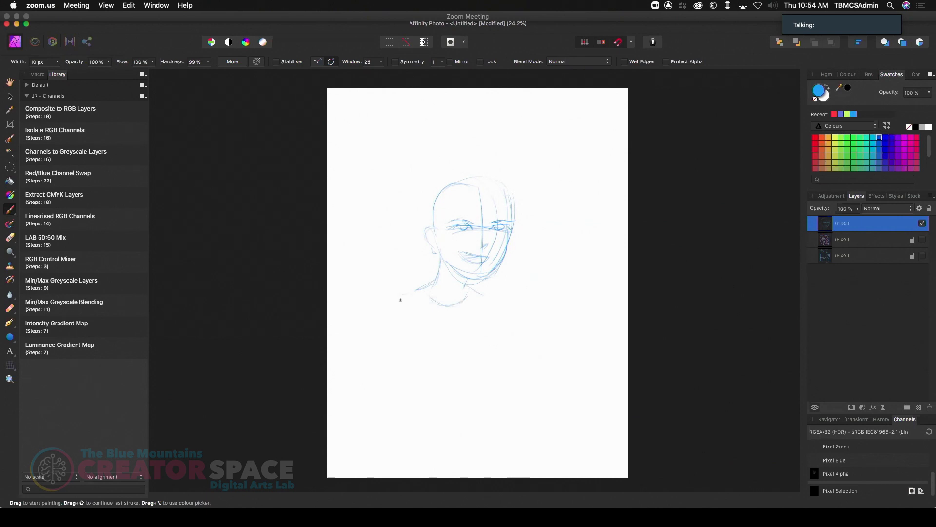
# Complete the blue sketch with the other shoulder, the short fringed hair and the ponytail behind the neck
pyautogui.moveTo(505, 318); pyautogui.dragTo(484, 295)
pyautogui.moveTo(451, 195)
pyautogui.mouseDown()
pyautogui.moveTo(444, 225)
pyautogui.moveTo(521, 215)
pyautogui.mouseUp()
pyautogui.moveTo(429, 176)
pyautogui.mouseDown()
pyautogui.moveTo(423, 227)
pyautogui.moveTo(521, 195)
pyautogui.mouseUp()
pyautogui.moveTo(415, 292); pyautogui.dragTo(436, 246)
# Add a new pixel layer above the sketch and choose a Pixel Tool brush from Christi's Comix Toolbox (Brushes) 8
pyautogui.click(919, 407)
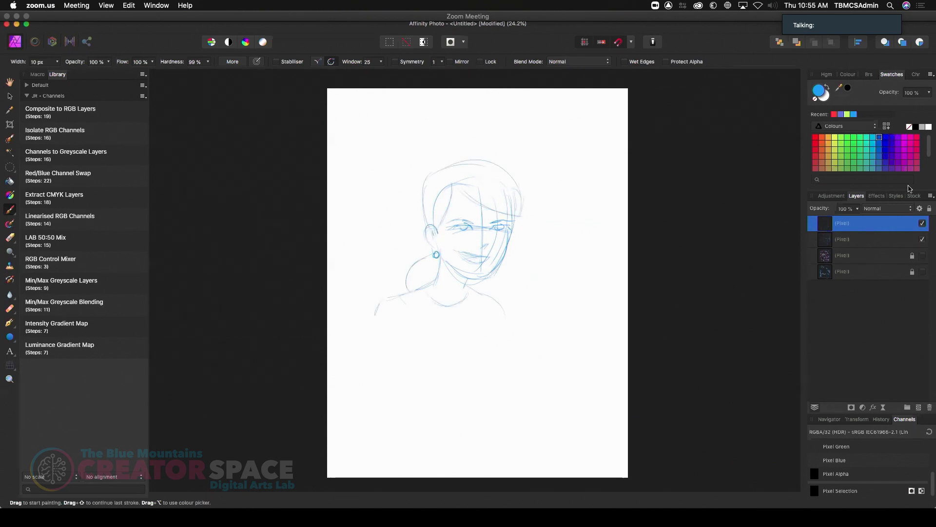
pyautogui.click(869, 74)
pyautogui.scroll(-3, 931, 152)
pyautogui.scroll(3, 917, 142)
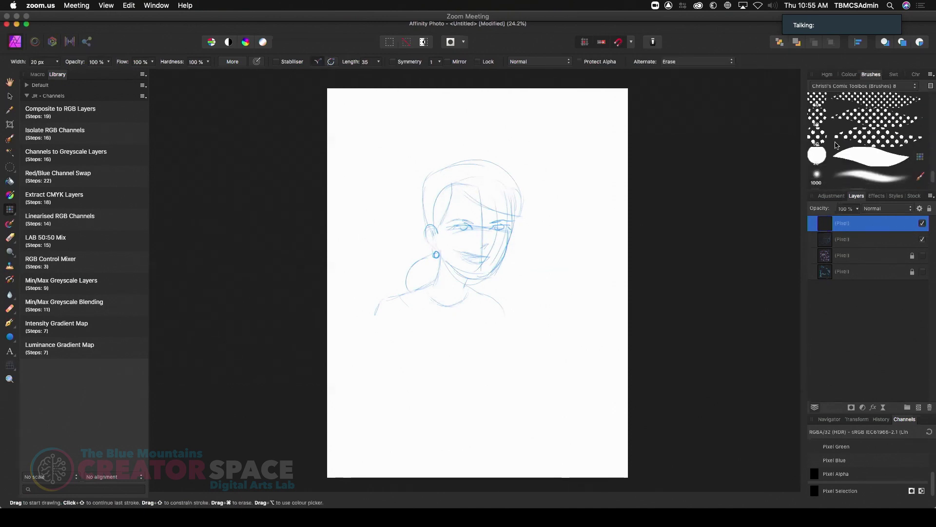
pyautogui.click(890, 110)
pyautogui.scroll(-3, 890, 110)
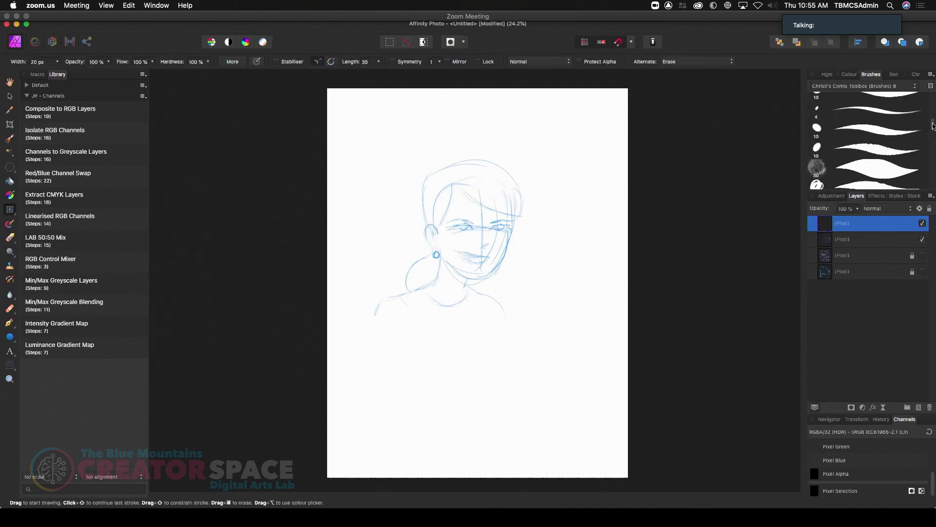
pyautogui.click(878, 145)
# Set the inking brush width to 16 px
pyautogui.click(57, 62)
pyautogui.moveTo(46, 73); pyautogui.dragTo(49, 74)
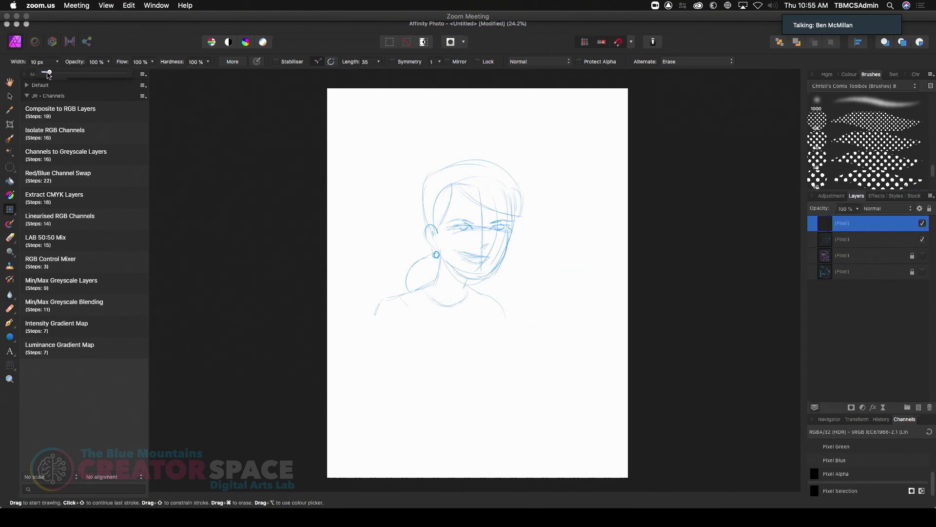
pyautogui.moveTo(50, 73); pyautogui.dragTo(55, 76)
pyautogui.moveTo(53, 74); pyautogui.dragTo(54, 73)
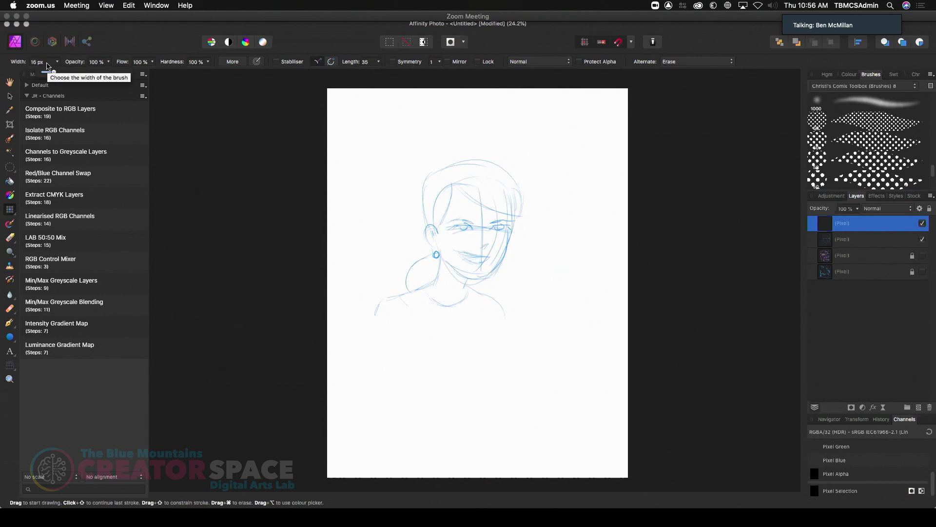
# Ink the ear and earring in black over the sketch, redoing the first ear stroke
pyautogui.moveTo(436, 233); pyautogui.dragTo(431, 250)
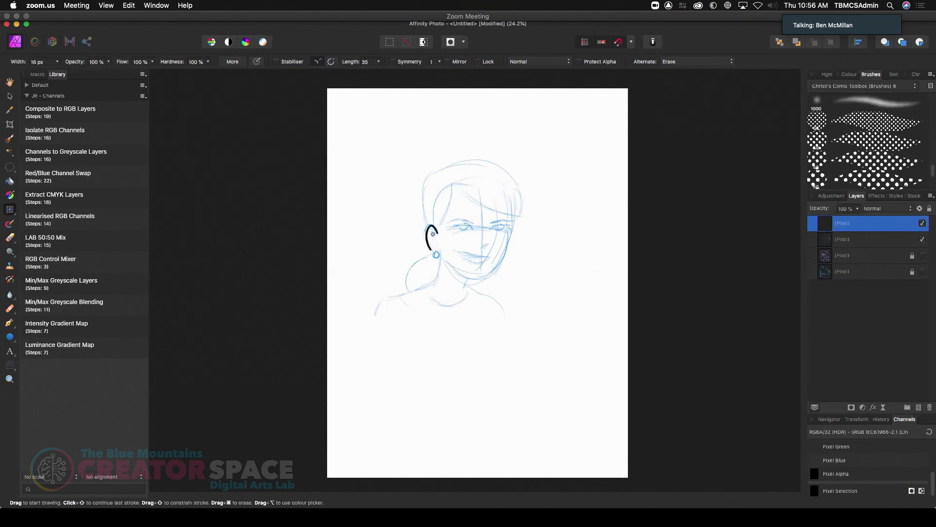
pyautogui.press('super+z')
pyautogui.moveTo(437, 232)
pyautogui.mouseDown()
pyautogui.moveTo(427, 229)
pyautogui.moveTo(435, 256)
pyautogui.mouseUp()
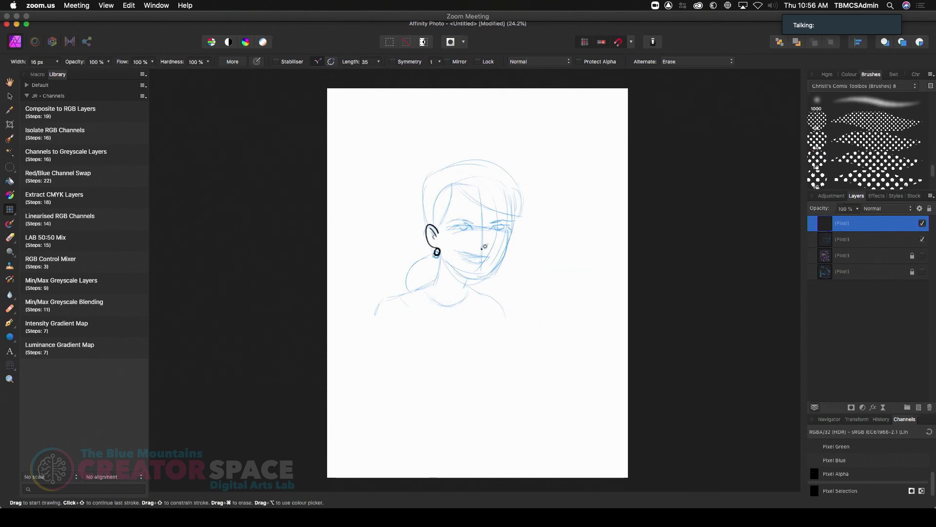
# Ink the eyes, eyebrows, nose and smiling mouth in black, redoing the first mouth stroke
pyautogui.moveTo(449, 229); pyautogui.dragTo(514, 227)
pyautogui.moveTo(460, 227); pyautogui.dragTo(504, 227)
pyautogui.moveTo(449, 222); pyautogui.dragTo(512, 221)
pyautogui.moveTo(456, 251); pyautogui.dragTo(489, 256)
pyautogui.press('super+z')
pyautogui.moveTo(461, 251)
pyautogui.mouseDown()
pyautogui.moveTo(490, 255)
pyautogui.moveTo(472, 263)
pyautogui.moveTo(489, 256)
pyautogui.moveTo(481, 265)
pyautogui.mouseUp()
# Ink the outer contour of the hair and the hairline in front of the ear, undoing the unwanted fringe stroke
pyautogui.moveTo(421, 210); pyautogui.dragTo(429, 225)
pyautogui.moveTo(437, 229); pyautogui.dragTo(466, 157)
pyautogui.moveTo(446, 163)
pyautogui.mouseDown()
pyautogui.moveTo(498, 160)
pyautogui.moveTo(485, 138)
pyautogui.moveTo(519, 216)
pyautogui.mouseUp()
pyautogui.press('super+z')
pyautogui.moveTo(454, 186); pyautogui.dragTo(526, 216)
pyautogui.press('super+z')
# Ink the fringe across the forehead and add a few strand lines inside the hair
pyautogui.press('b')
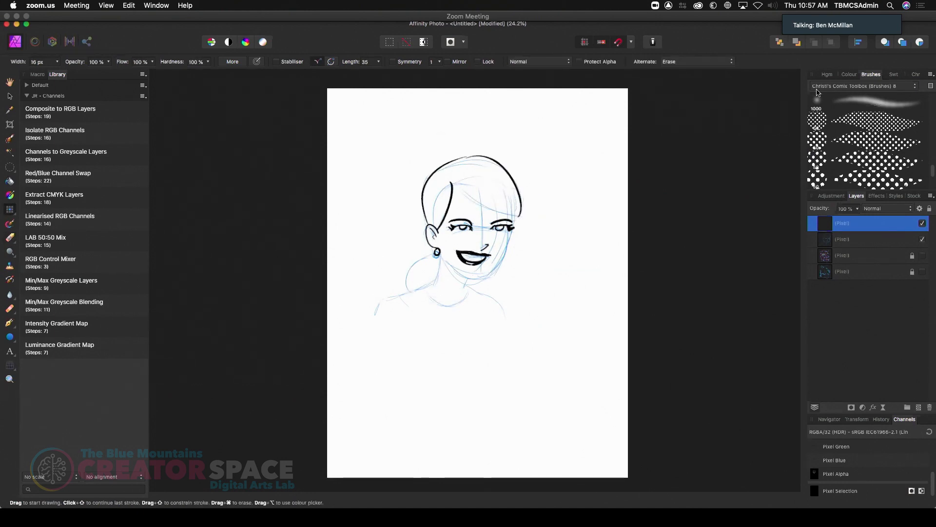
pyautogui.moveTo(451, 183); pyautogui.dragTo(518, 216)
pyautogui.moveTo(455, 178); pyautogui.dragTo(498, 196)
pyautogui.moveTo(431, 198); pyautogui.dragTo(443, 181)
# Ink the ponytail behind the neck and the jawline, redoing the first jaw stroke
pyautogui.moveTo(434, 253); pyautogui.dragTo(410, 292)
pyautogui.moveTo(441, 258)
pyautogui.mouseDown()
pyautogui.moveTo(474, 277)
pyautogui.moveTo(497, 266)
pyautogui.mouseUp()
pyautogui.press('super+z')
pyautogui.moveTo(512, 231); pyautogui.dragTo(484, 278)
# Set the Erase Brush to 14 px wide and clean up the outer edge of the inked jawline
pyautogui.press('e')
pyautogui.click(57, 61)
pyautogui.moveTo(51, 74); pyautogui.dragTo(14, 74)
pyautogui.moveTo(513, 263); pyautogui.dragTo(487, 280)
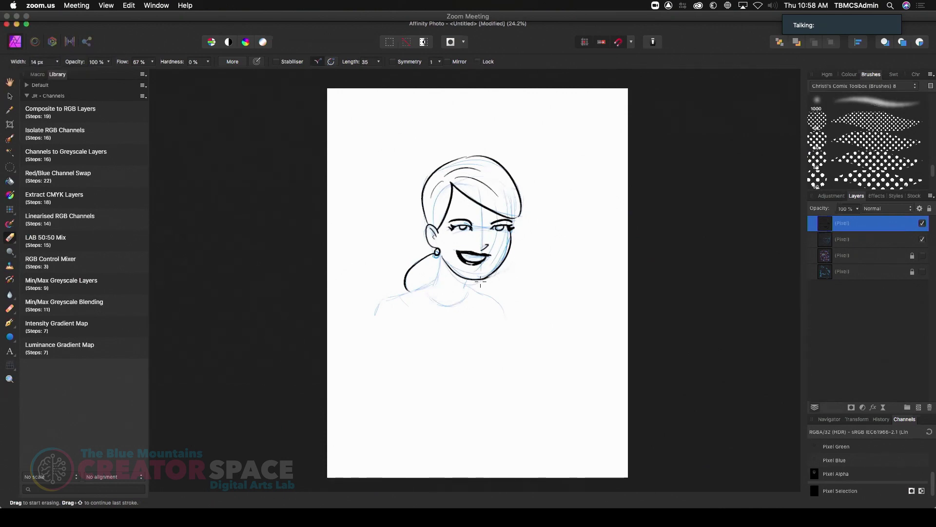
# Ink the neck lines and the shoulder line running outward from the base of the neck with the brush
pyautogui.press('b')
pyautogui.moveTo(438, 253)
pyautogui.mouseDown()
pyautogui.moveTo(431, 285)
pyautogui.moveTo(375, 308)
pyautogui.mouseUp()
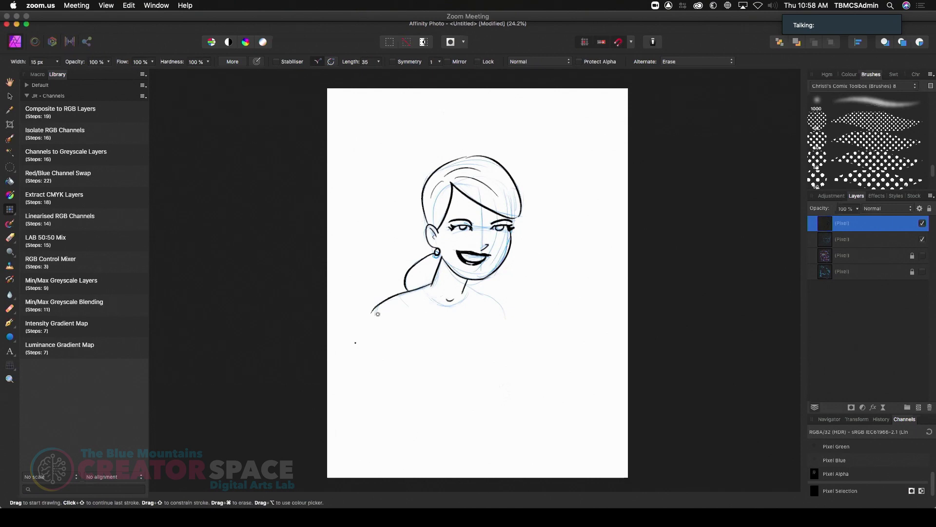
pyautogui.moveTo(433, 283); pyautogui.dragTo(374, 315)
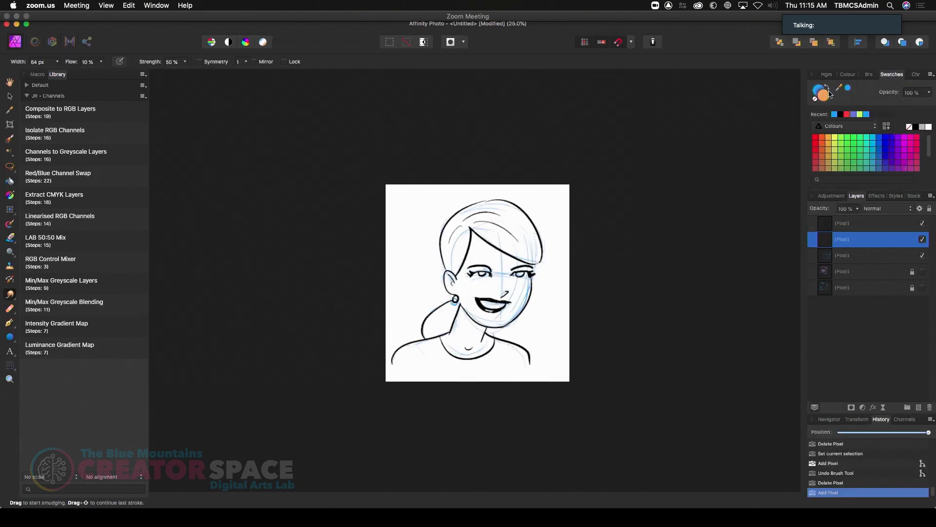
# Set the painting colour to the light orange skin tone EF8145
pyautogui.doubleClick(828, 98)
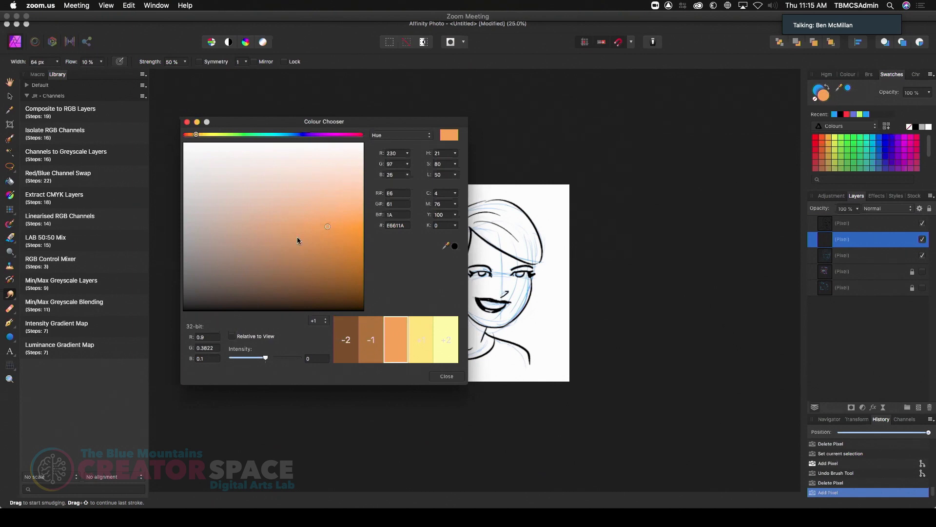
pyautogui.moveTo(305, 201); pyautogui.dragTo(336, 210)
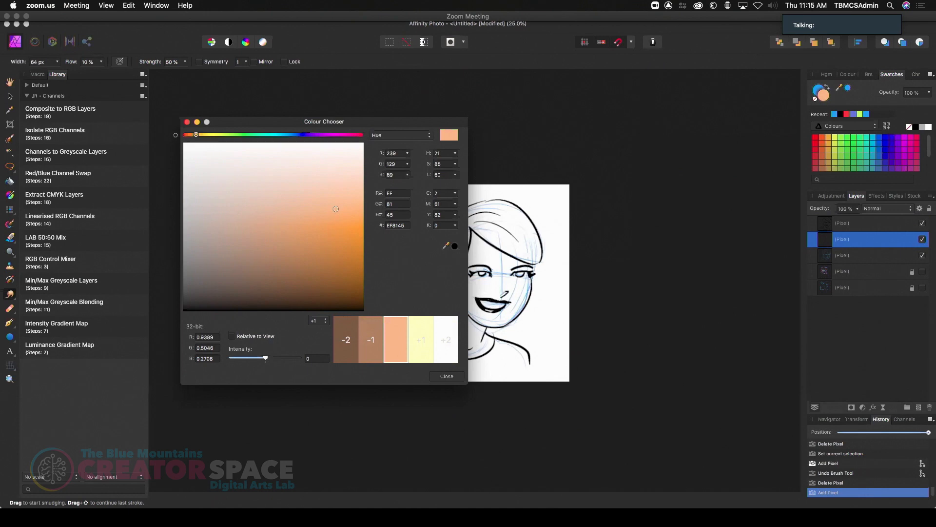
pyautogui.click(187, 122)
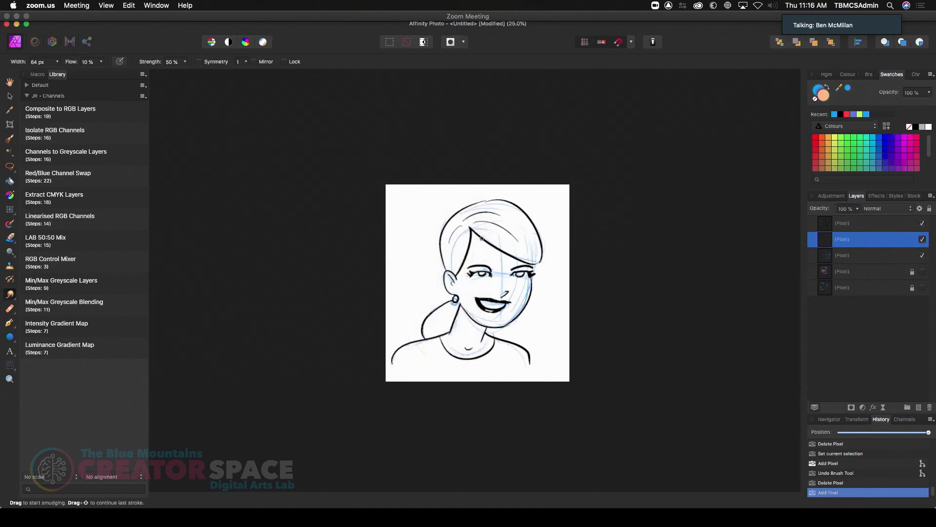
# Try the 100 px rough-edged brush from Christi's Comic Toolbox with a short smudge stroke on the forehead
pyautogui.click(870, 74)
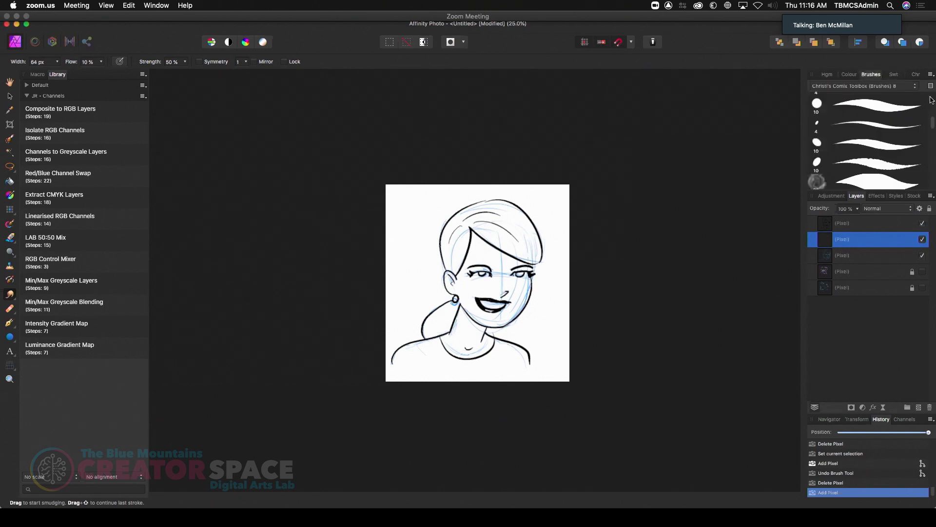
pyautogui.moveTo(933, 123); pyautogui.dragTo(930, 158)
pyautogui.click(878, 138)
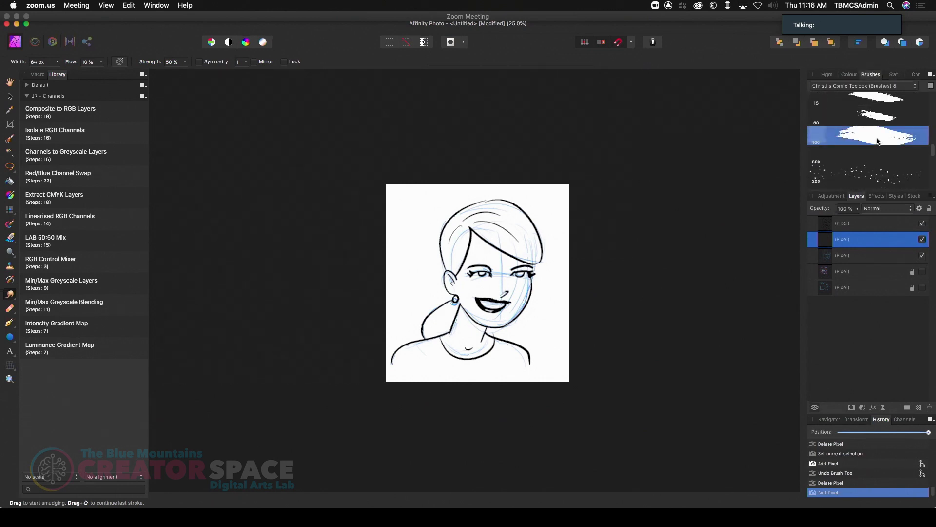
pyautogui.moveTo(479, 254); pyautogui.dragTo(477, 265)
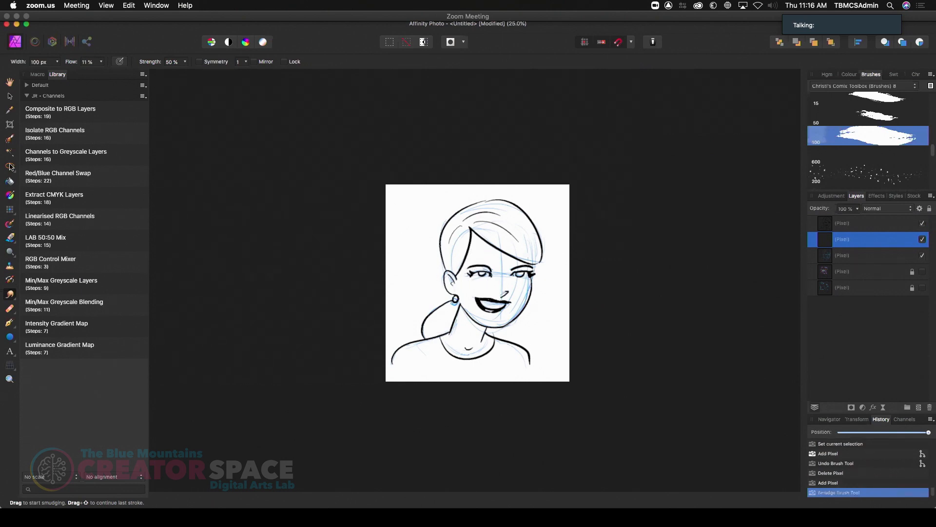
# Paint the face and neck edges in the skin tone with the Pixel Tool at 32 px, and flood fill the remaining neck area
pyautogui.click(17, 209)
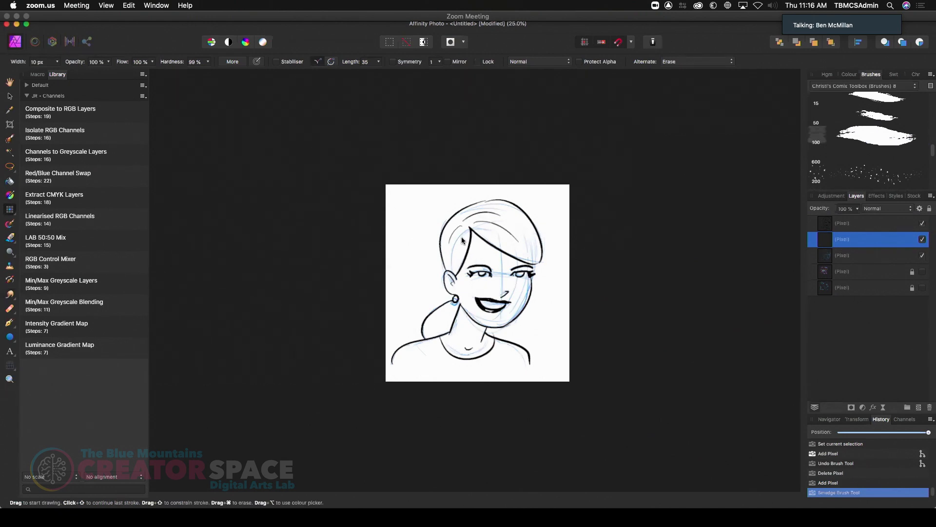
pyautogui.click(57, 62)
pyautogui.moveTo(58, 74); pyautogui.dragTo(68, 74)
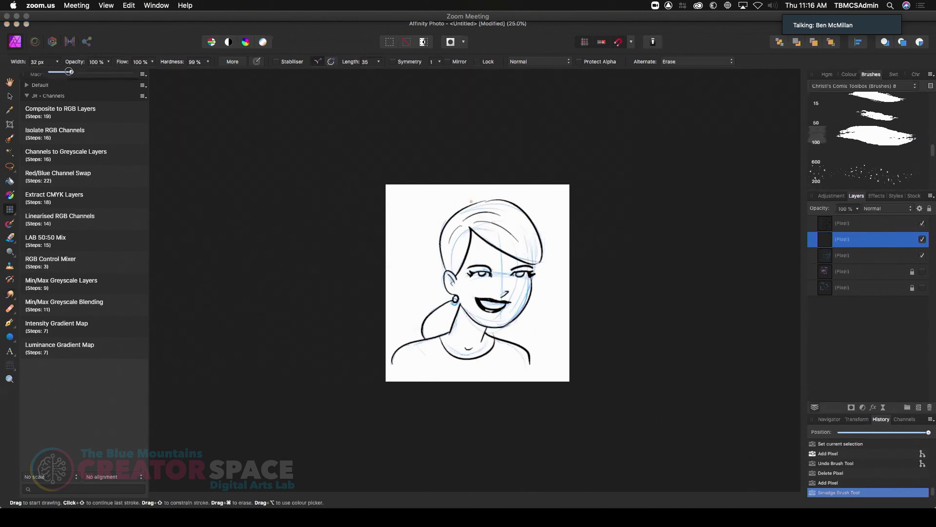
pyautogui.moveTo(474, 255)
pyautogui.mouseDown()
pyautogui.moveTo(464, 276)
pyautogui.moveTo(474, 241)
pyautogui.moveTo(486, 262)
pyautogui.moveTo(490, 249)
pyautogui.moveTo(527, 273)
pyautogui.moveTo(524, 293)
pyautogui.moveTo(503, 270)
pyautogui.moveTo(510, 314)
pyautogui.moveTo(481, 342)
pyautogui.mouseUp()
pyautogui.moveTo(461, 298)
pyautogui.mouseDown()
pyautogui.moveTo(448, 349)
pyautogui.moveTo(488, 347)
pyautogui.moveTo(448, 276)
pyautogui.moveTo(460, 310)
pyautogui.mouseUp()
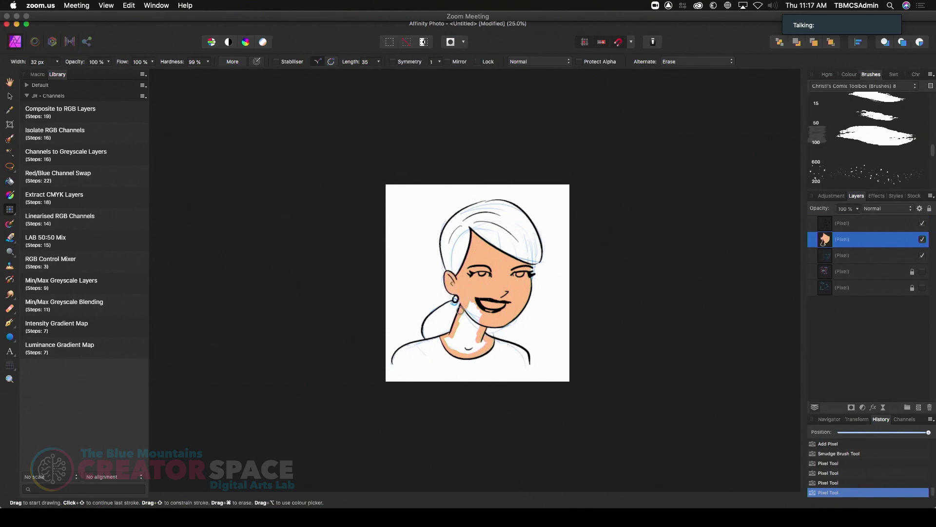
pyautogui.press('g')
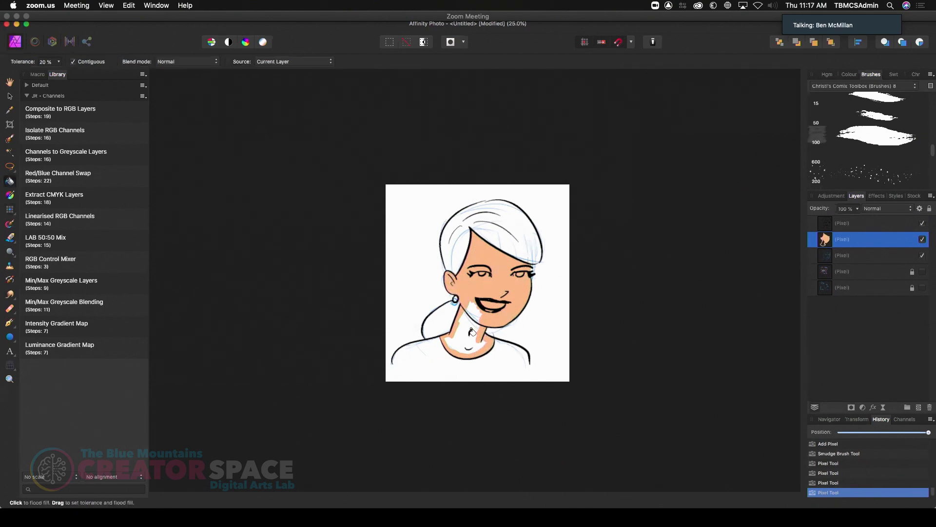
pyautogui.click(472, 332)
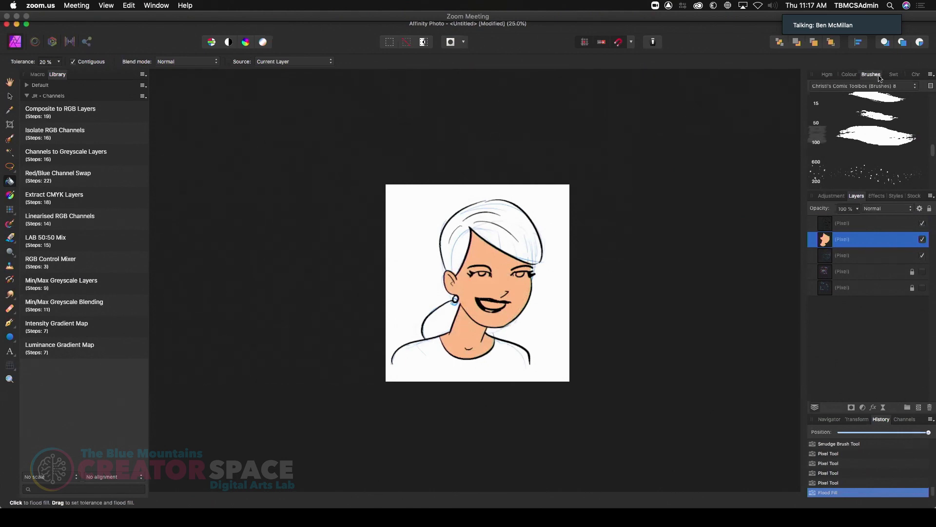
# Set the painting colour to a darker orange-brown for shading the skin
pyautogui.click(854, 75)
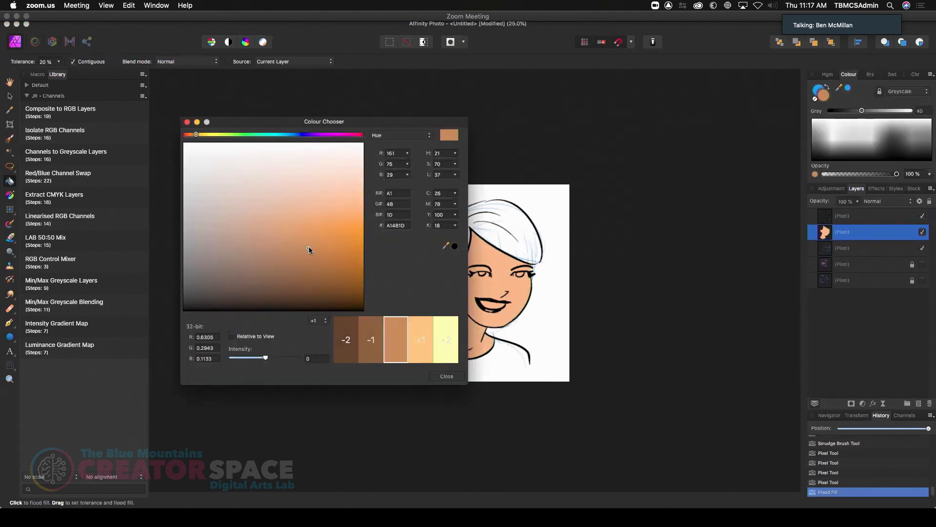
pyautogui.click(307, 257)
pyautogui.click(325, 262)
pyautogui.click(187, 121)
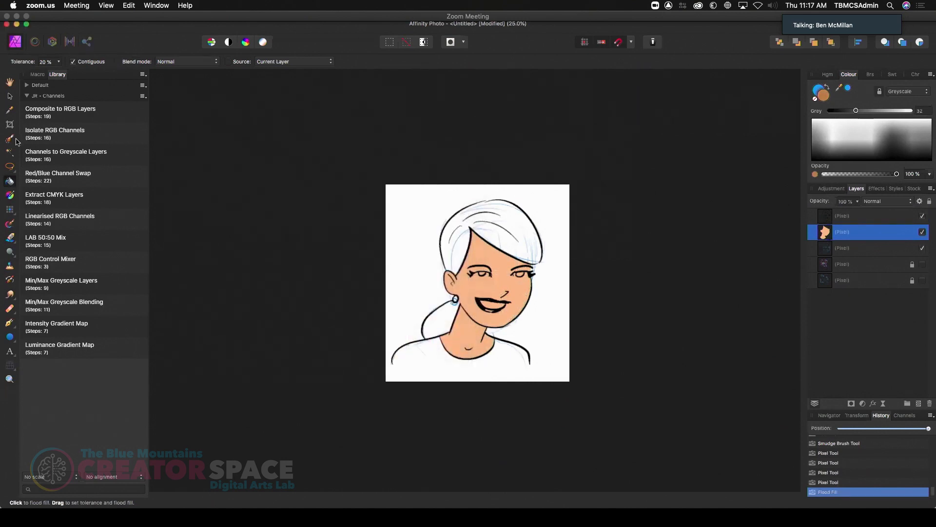
# Paint shadows with the Pixel Tool under the fringe, down the far side of the face and below the jaw on the neck
pyautogui.click(10, 210)
pyautogui.moveTo(511, 274)
pyautogui.mouseDown()
pyautogui.moveTo(525, 271)
pyautogui.moveTo(517, 272)
pyautogui.mouseUp()
pyautogui.moveTo(490, 274)
pyautogui.mouseDown()
pyautogui.moveTo(494, 251)
pyautogui.moveTo(512, 260)
pyautogui.moveTo(475, 235)
pyautogui.moveTo(523, 281)
pyautogui.moveTo(514, 315)
pyautogui.moveTo(520, 282)
pyautogui.moveTo(517, 312)
pyautogui.moveTo(462, 304)
pyautogui.moveTo(491, 341)
pyautogui.mouseUp()
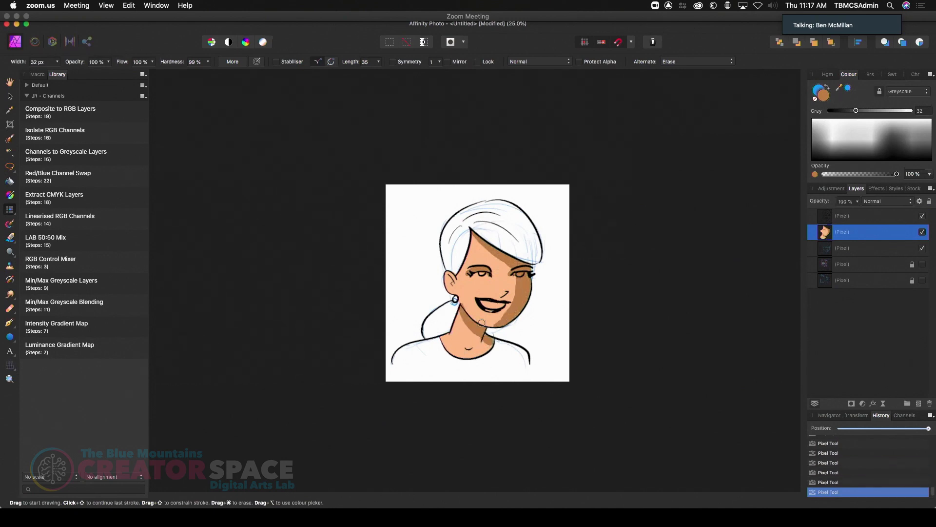
pyautogui.moveTo(471, 332)
pyautogui.mouseDown()
pyautogui.moveTo(485, 343)
pyautogui.moveTo(463, 312)
pyautogui.moveTo(493, 344)
pyautogui.mouseUp()
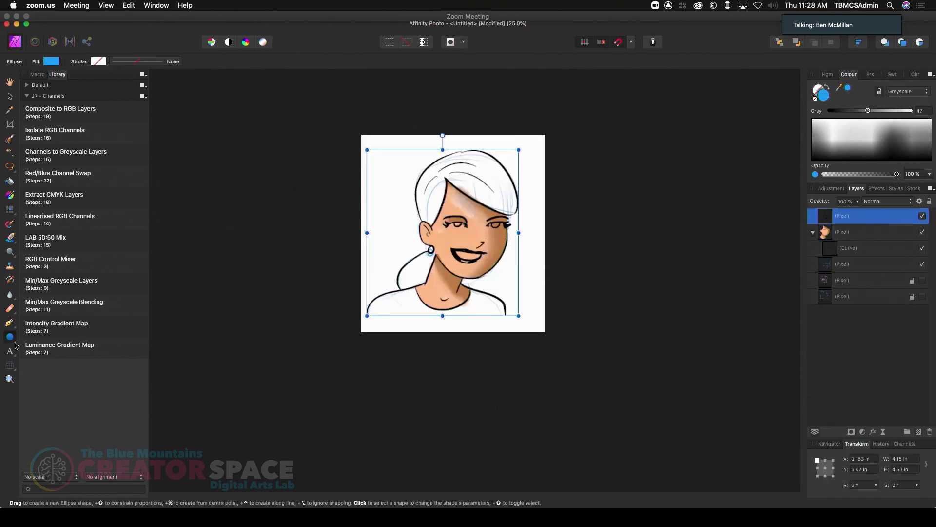
# Draw an elliptical speech-bubble callout about 2.6 × 2.5 in beside the woman's forehead, undoing the first tries
pyautogui.click(15, 344)
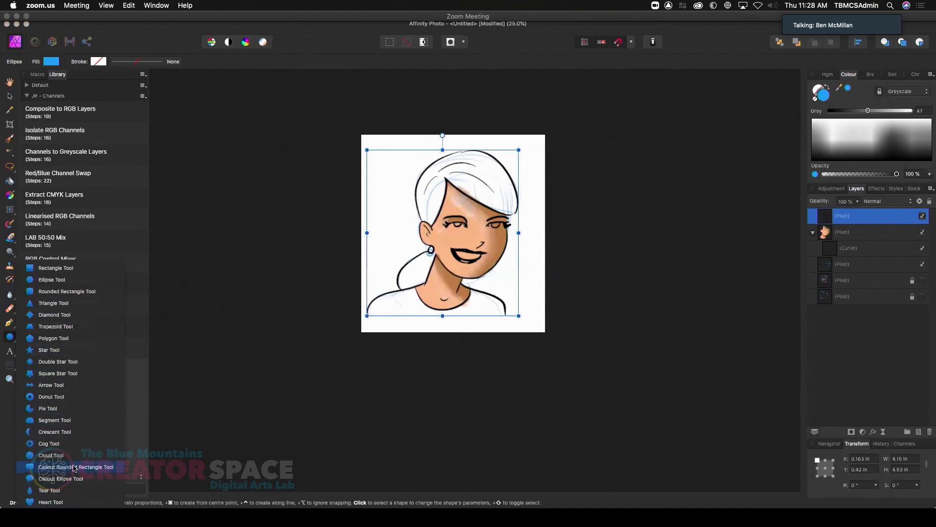
pyautogui.click(42, 478)
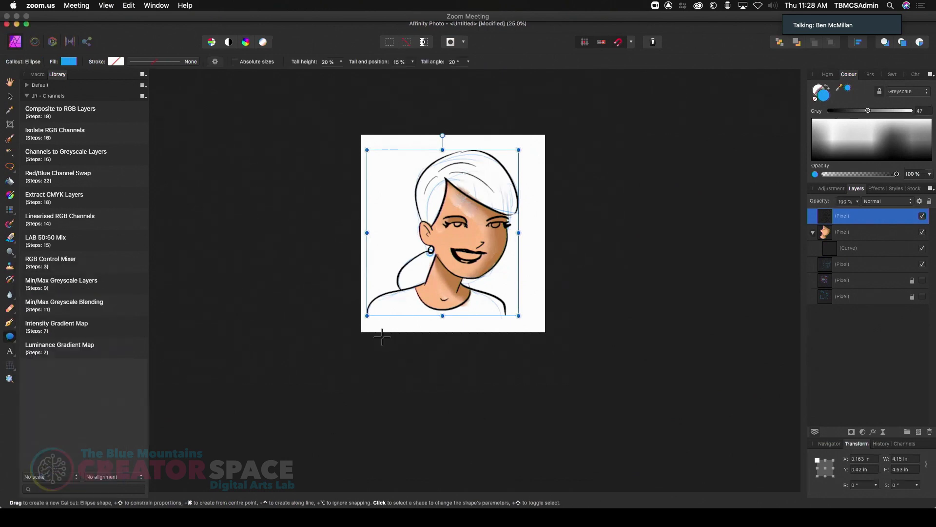
pyautogui.moveTo(402, 162); pyautogui.dragTo(512, 254)
pyautogui.press('super+z')
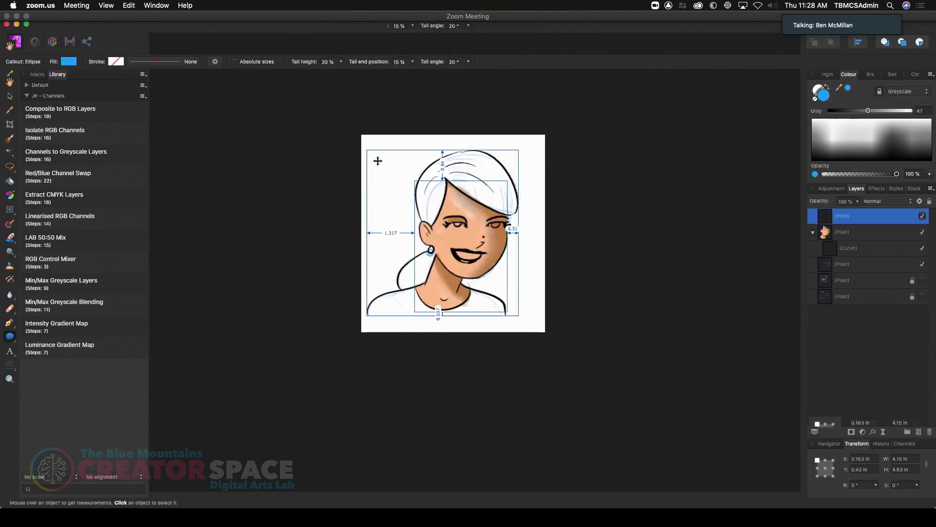
pyautogui.moveTo(371, 148); pyautogui.dragTo(434, 191)
pyautogui.press('super+z')
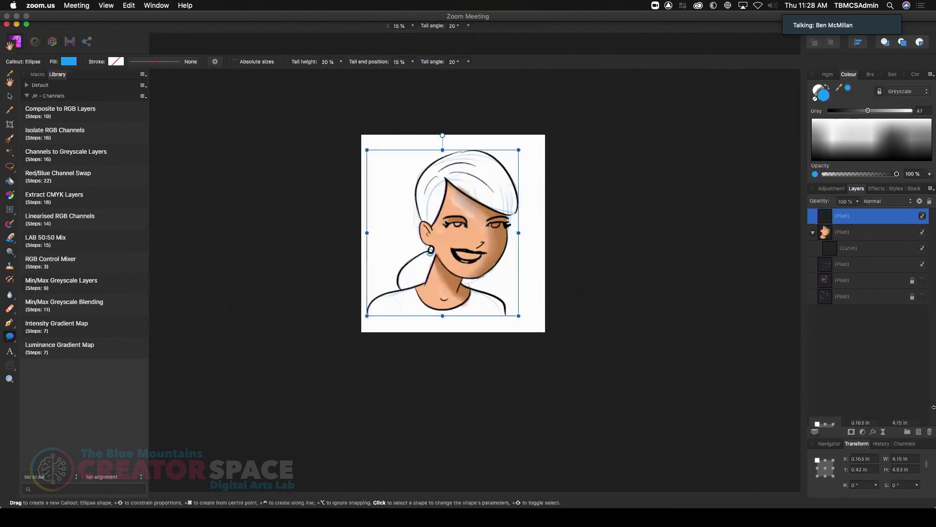
pyautogui.moveTo(377, 145); pyautogui.dragTo(472, 236)
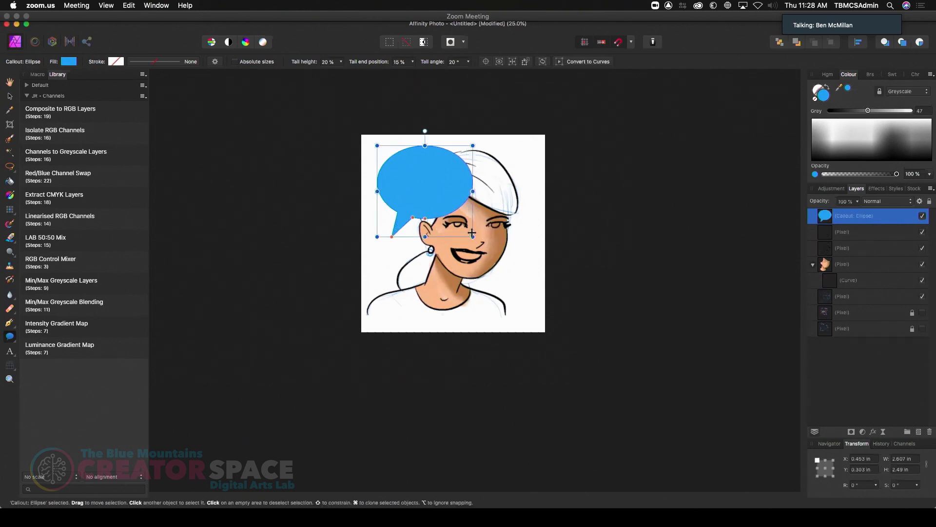
# Give the speech bubble a black 000000 stroke and a white FFFFFF fill
pyautogui.doubleClick(821, 91)
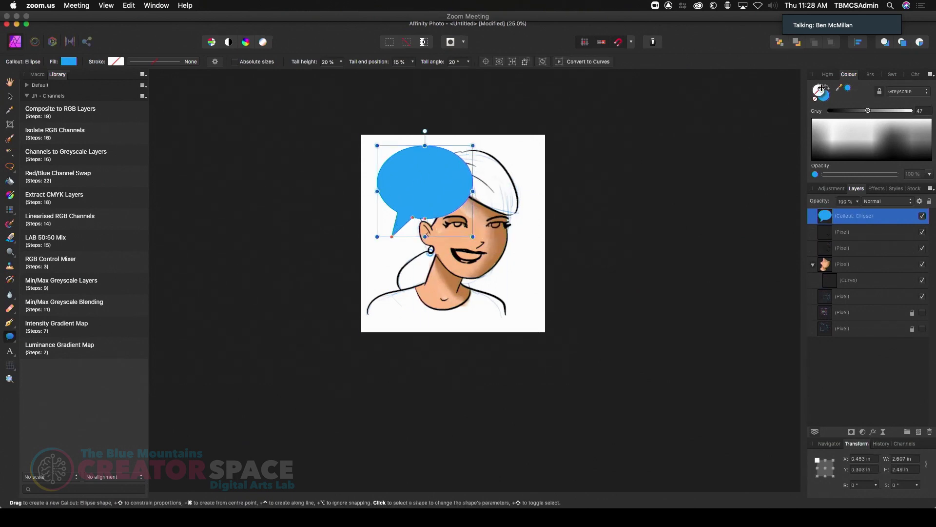
pyautogui.click(363, 311)
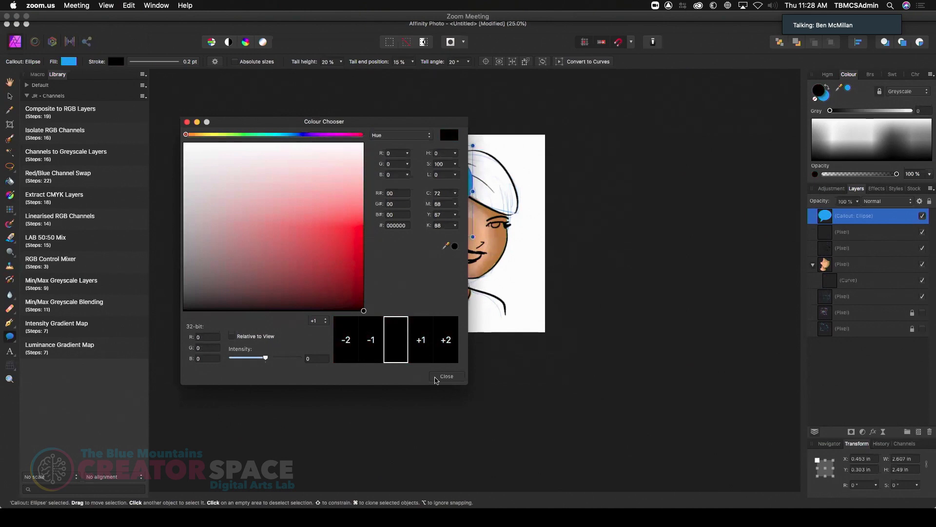
pyautogui.click(445, 378)
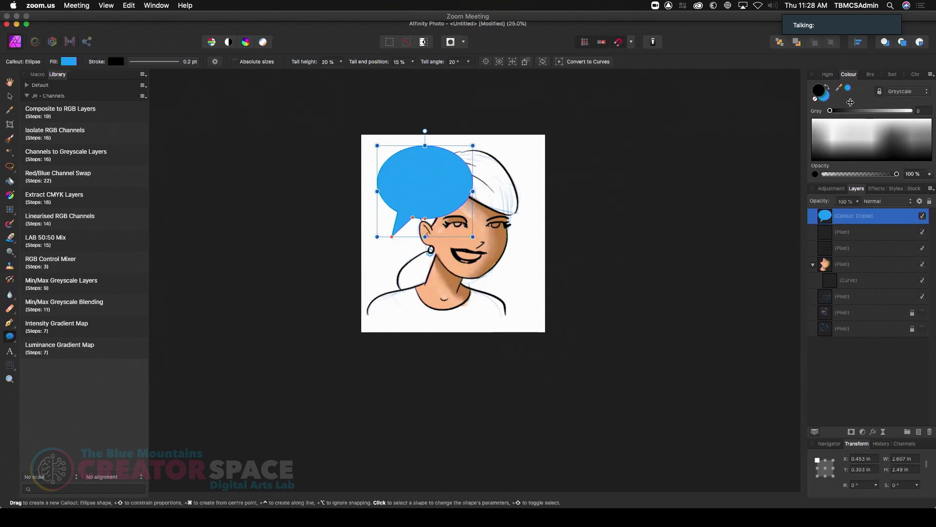
pyautogui.doubleClick(823, 96)
pyautogui.moveTo(319, 164); pyautogui.dragTo(393, 144)
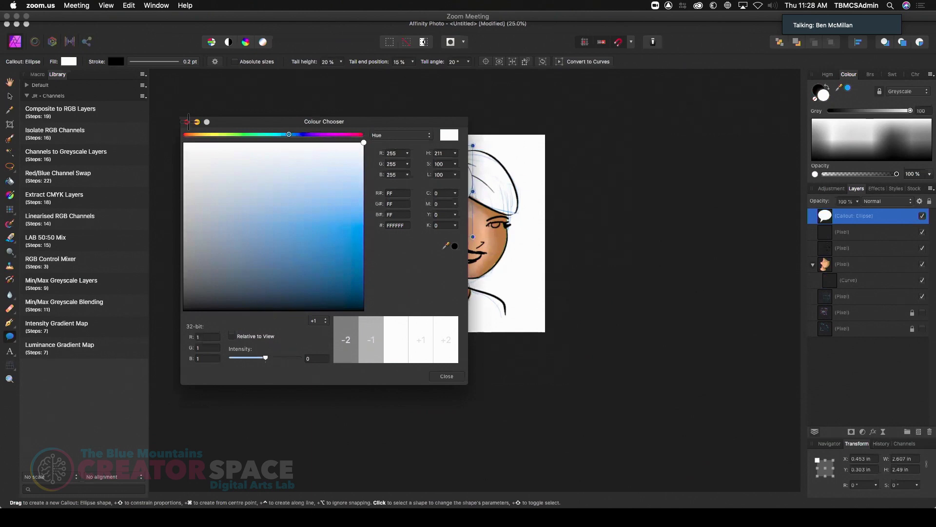
pyautogui.click(187, 122)
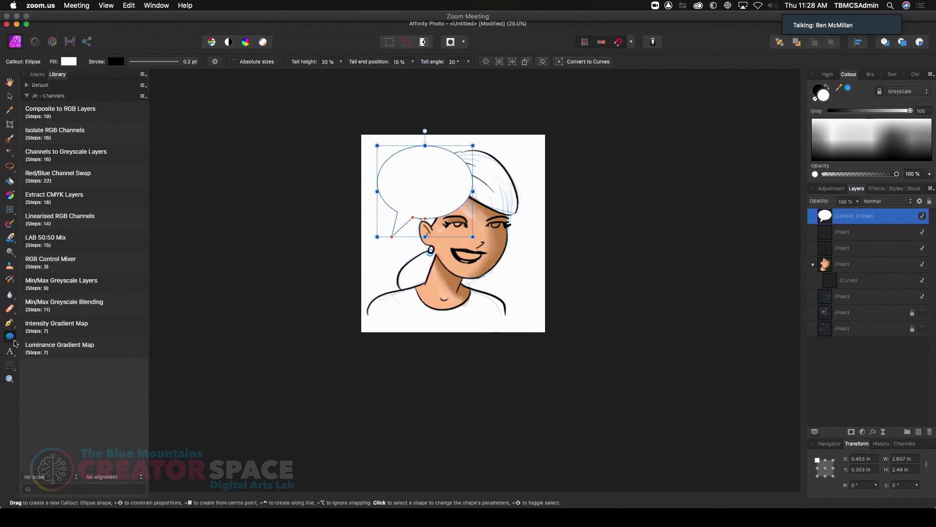
# Recolour the speech bubble yellow and draw a star about 2.1 × 1.7 in over the neck, plus a smaller one beside the hair
pyautogui.click(14, 341)
pyautogui.click(83, 349)
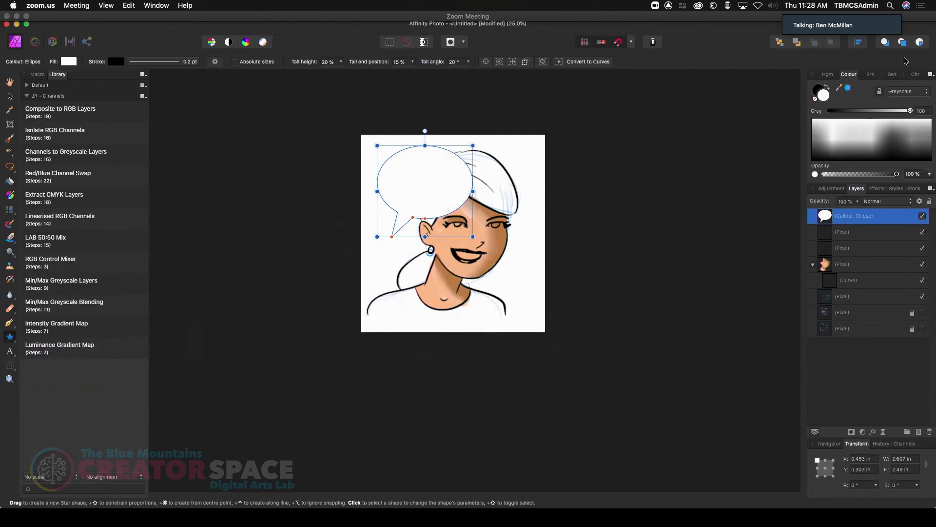
pyautogui.click(871, 75)
pyautogui.click(893, 74)
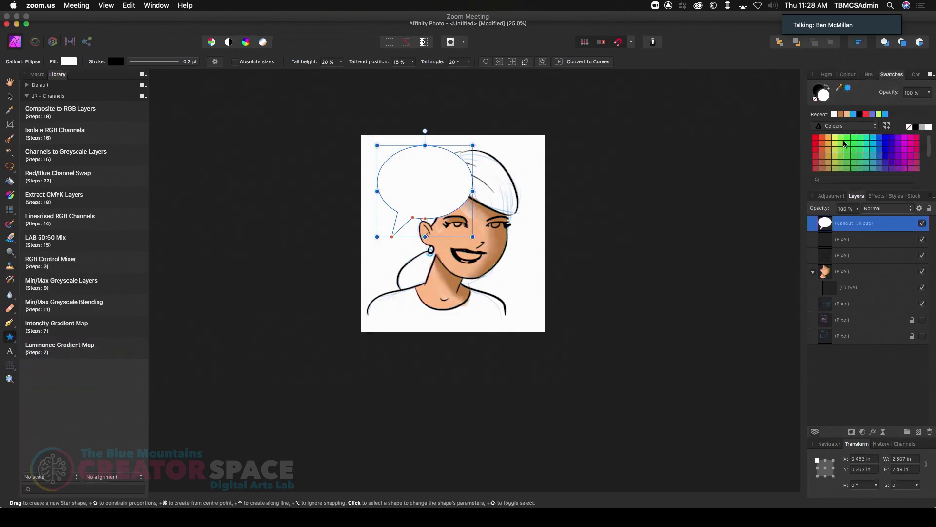
pyautogui.click(835, 143)
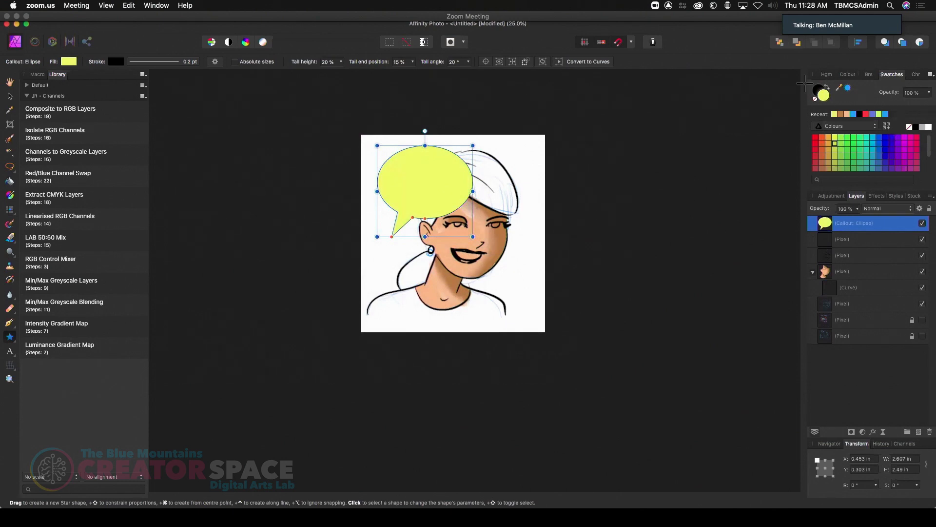
pyautogui.moveTo(426, 266); pyautogui.dragTo(502, 325)
pyautogui.moveTo(494, 150); pyautogui.dragTo(528, 192)
# Undo the stars and the speech bubble, leaving only the portrait layers
pyautogui.press('super+z')
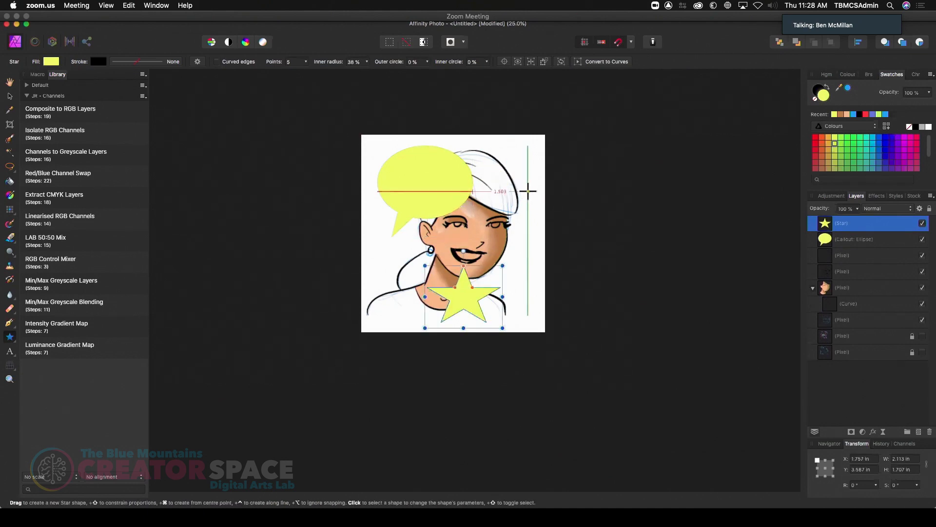
pyautogui.press('super+z')
pyautogui.press('super+z')
# Add the art text HELLO in 12 pt Arial in the blank upper corner beside the woman's hair
pyautogui.click(10, 351)
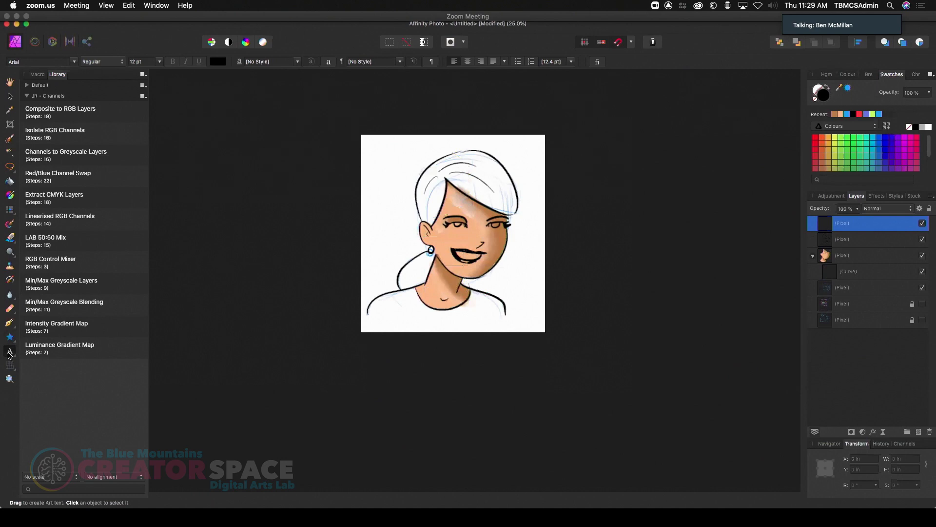
pyautogui.click(385, 155)
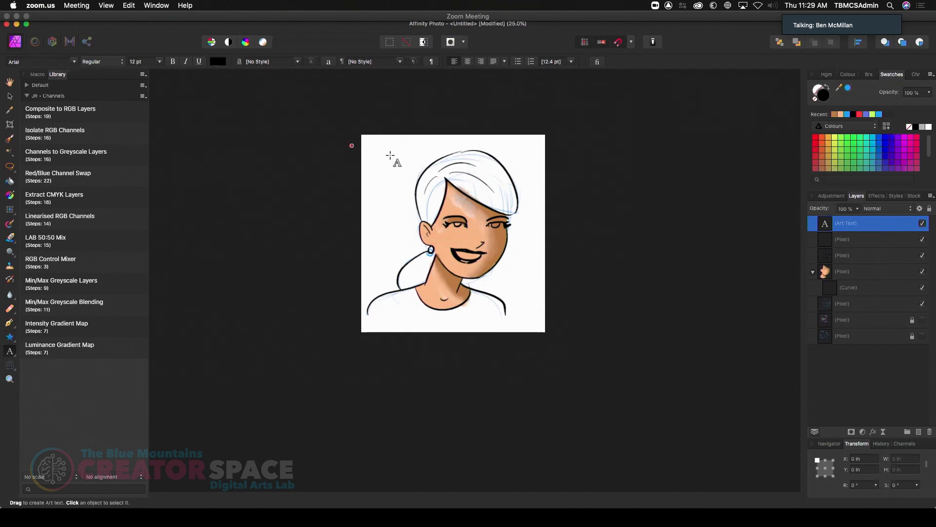
pyautogui.write('HELLO')
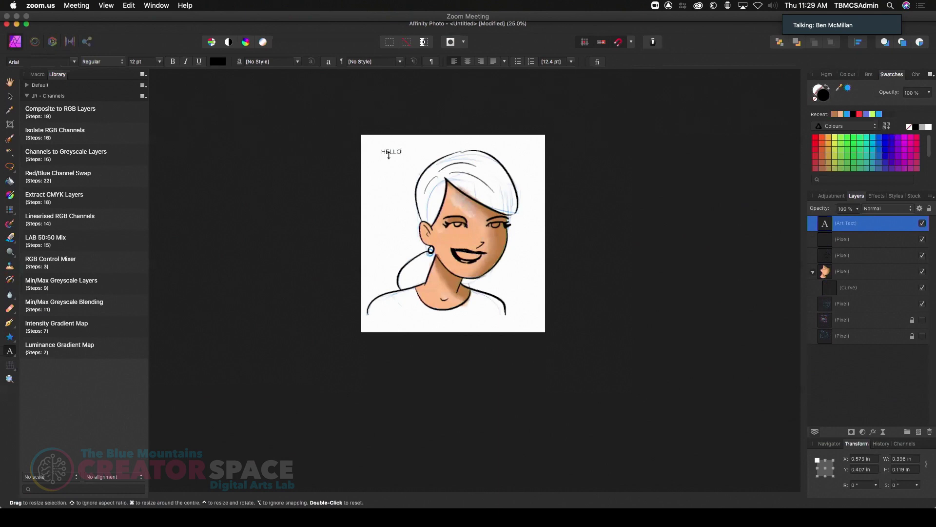
pyautogui.press('Escape')
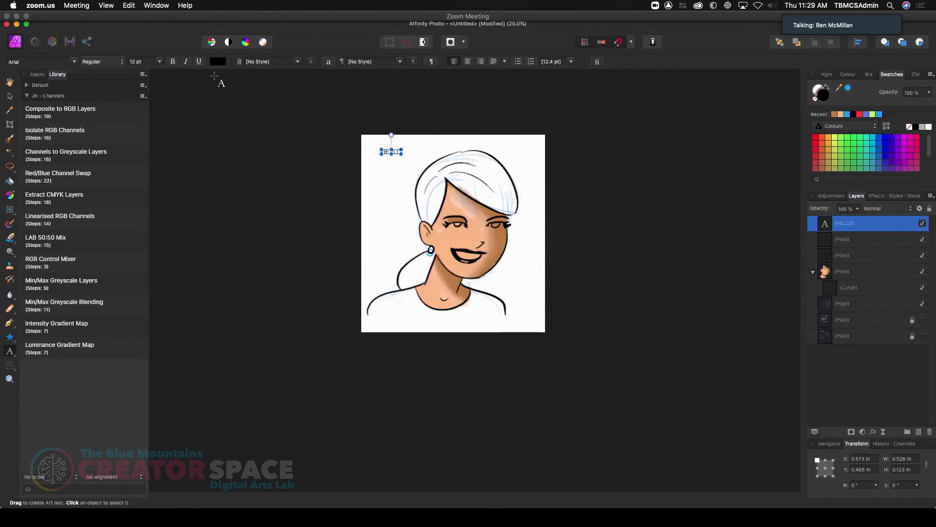
# Enlarge the HELLO text to 36 pt and move it to about X 0.16 in, Y 0.30 in beside the hair
pyautogui.click(160, 62)
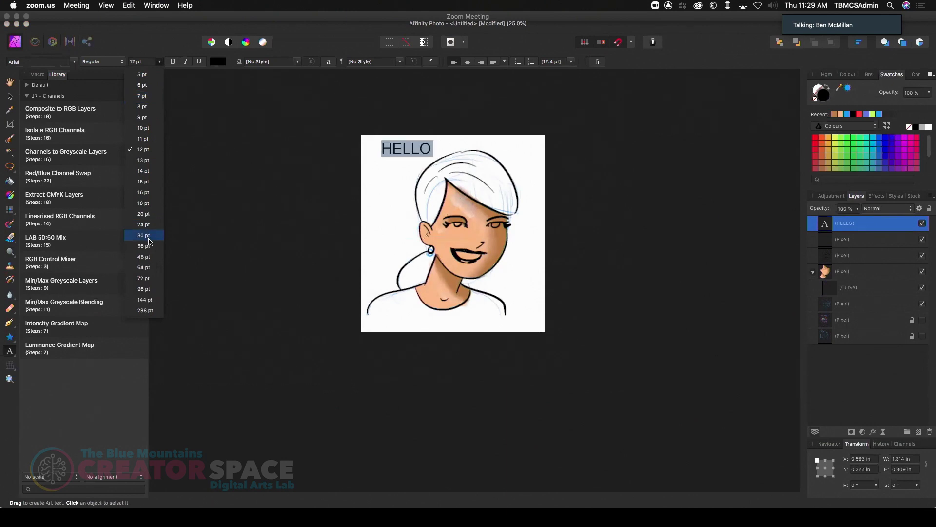
pyautogui.click(145, 246)
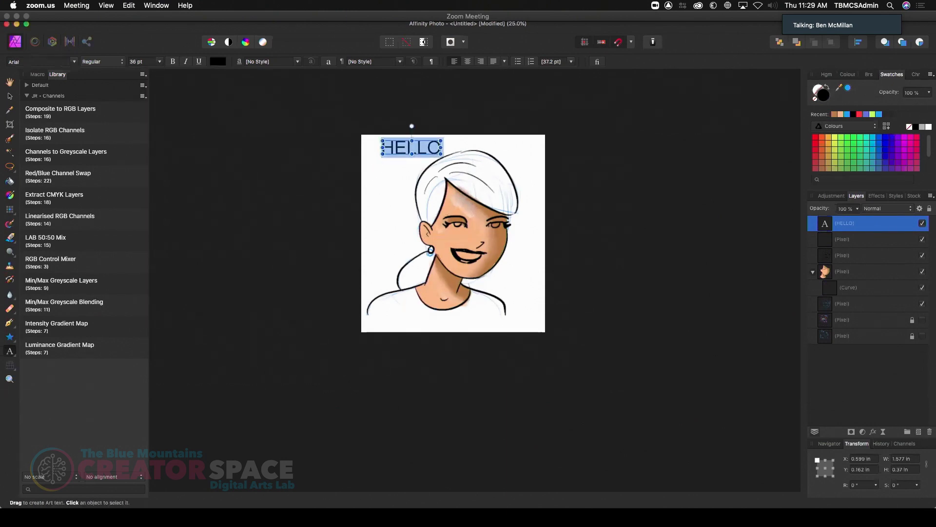
pyautogui.click(10, 96)
pyautogui.moveTo(401, 149)
pyautogui.mouseDown()
pyautogui.moveTo(391, 167)
pyautogui.moveTo(386, 155)
pyautogui.mouseUp()
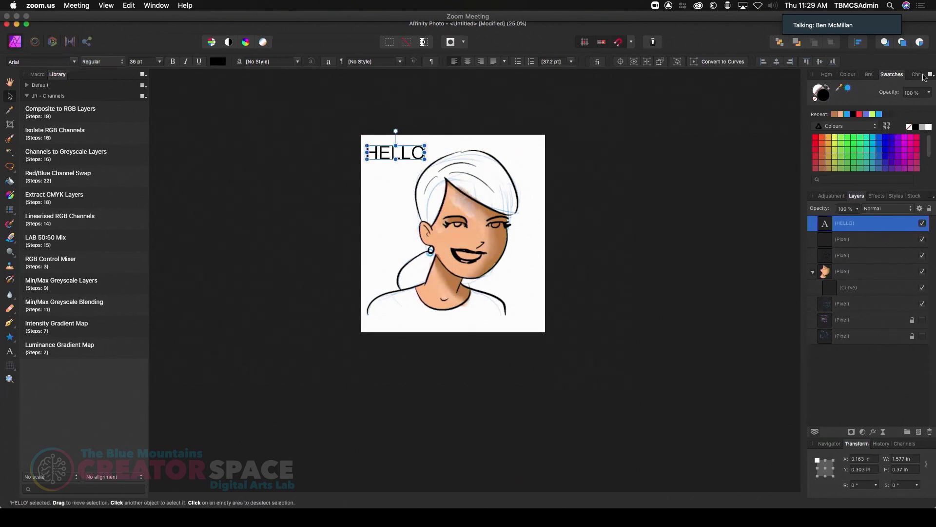
# Examine the character settings for the HELLO text, including positioning, typography and language options
pyautogui.click(916, 76)
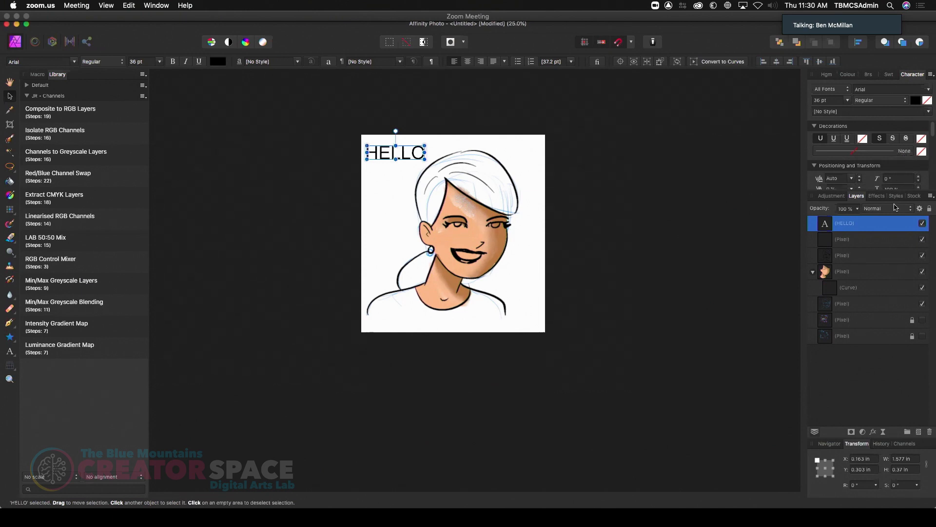
pyautogui.moveTo(900, 191); pyautogui.dragTo(897, 382)
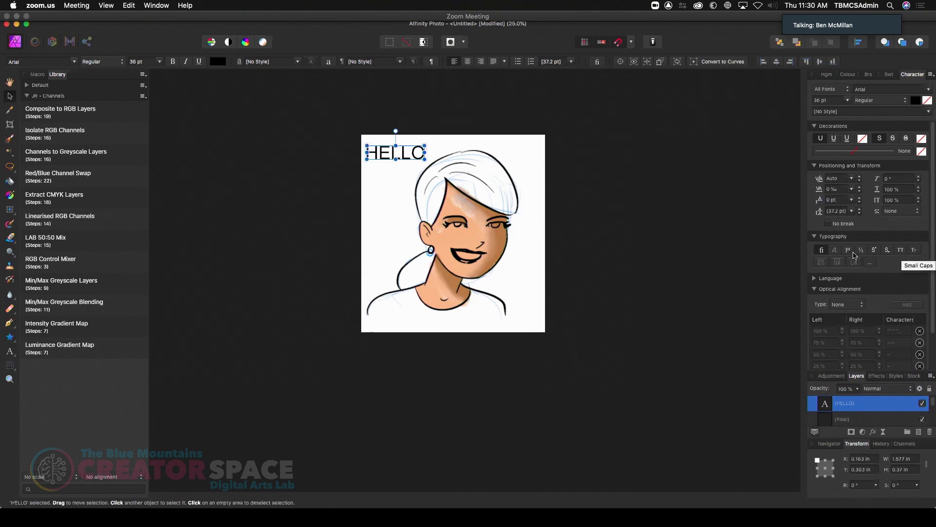
pyautogui.click(815, 279)
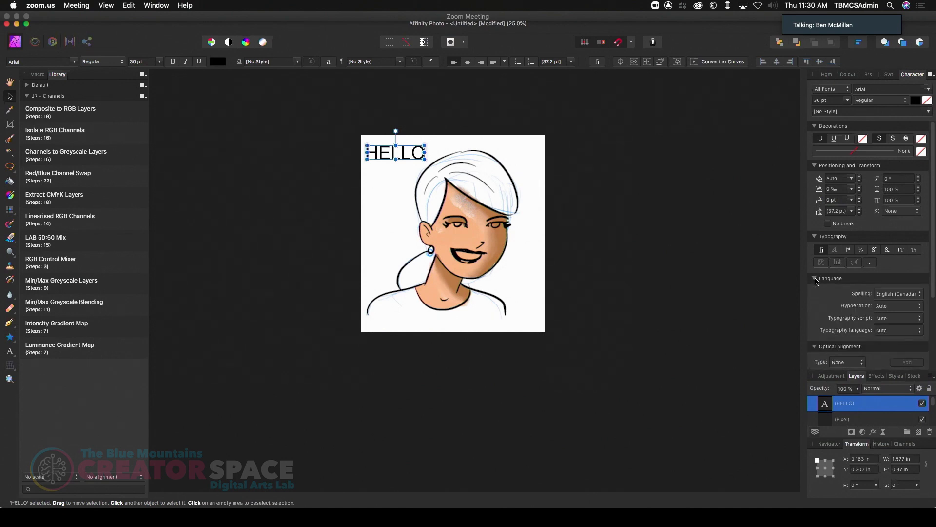
pyautogui.click(816, 280)
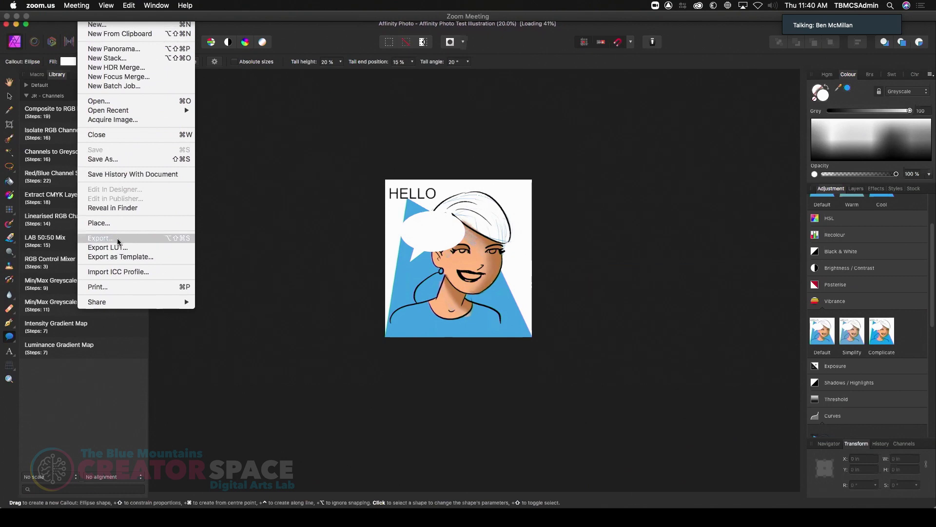
# Set up an export of the whole illustration as JPEG with the Best quality preset and Bilinear resampling
pyautogui.click(117, 238)
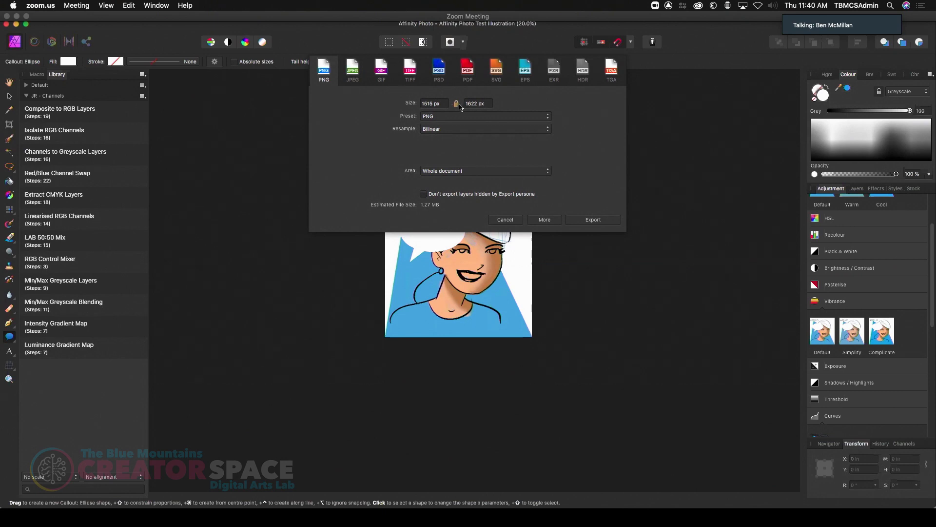
pyautogui.click(508, 127)
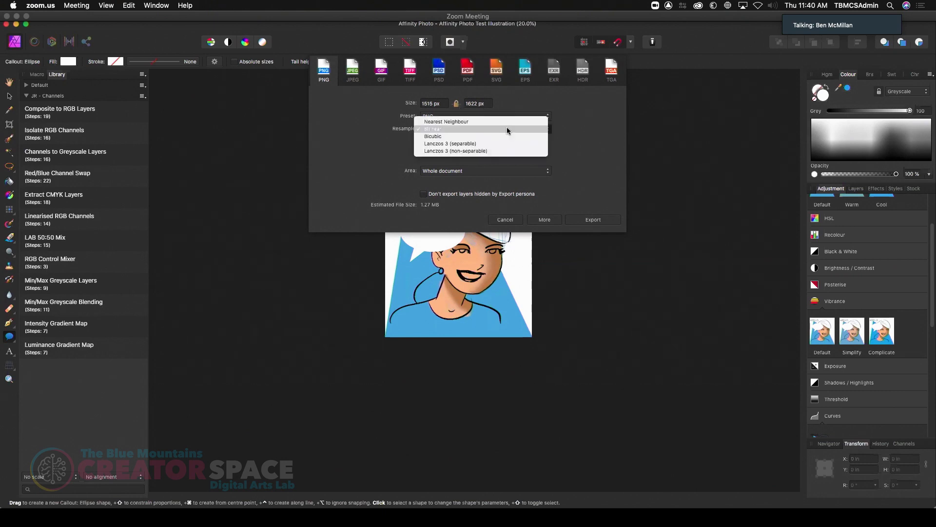
pyautogui.click(356, 70)
pyautogui.click(356, 70)
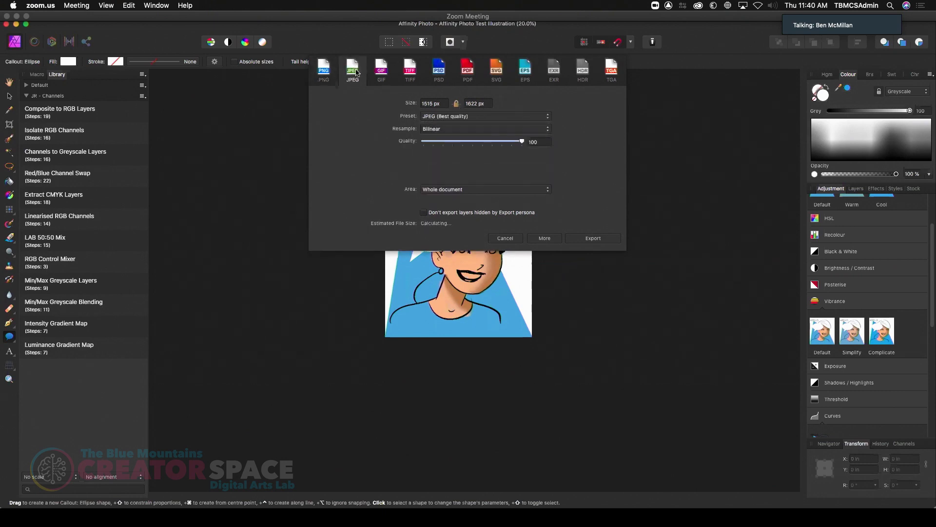
pyautogui.moveTo(522, 142); pyautogui.dragTo(526, 143)
pyautogui.click(442, 117)
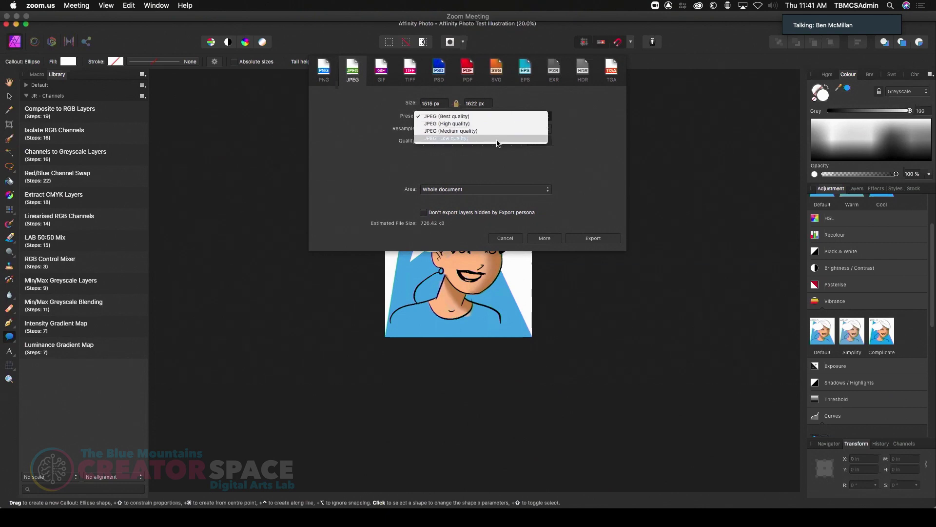
pyautogui.click(509, 117)
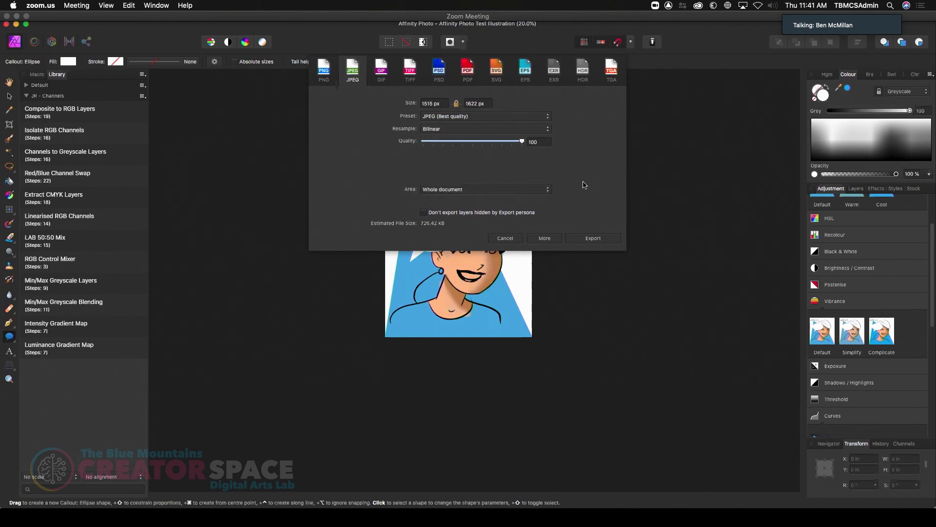
# Export the JPEG as Affinity Photo Test Illustration into the AFFINITY - PHOTO folder
pyautogui.click(424, 213)
pyautogui.click(601, 239)
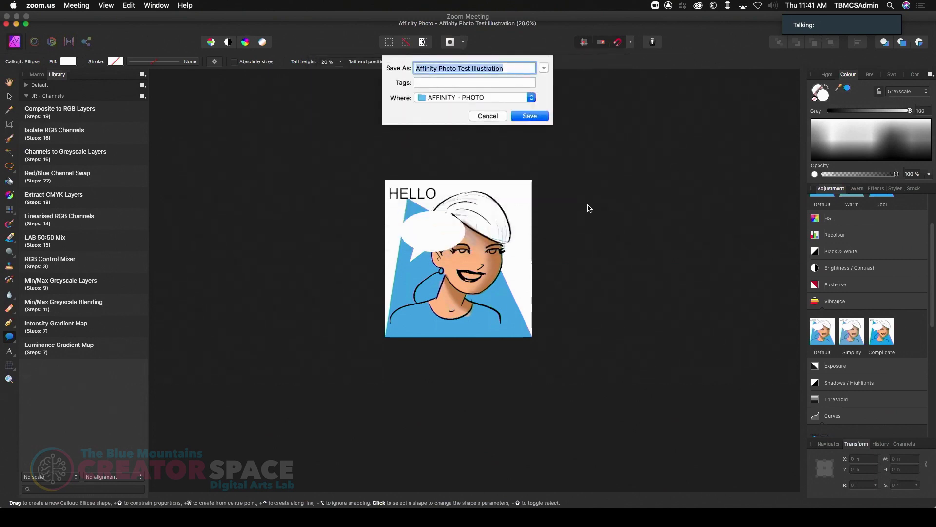
pyautogui.click(534, 117)
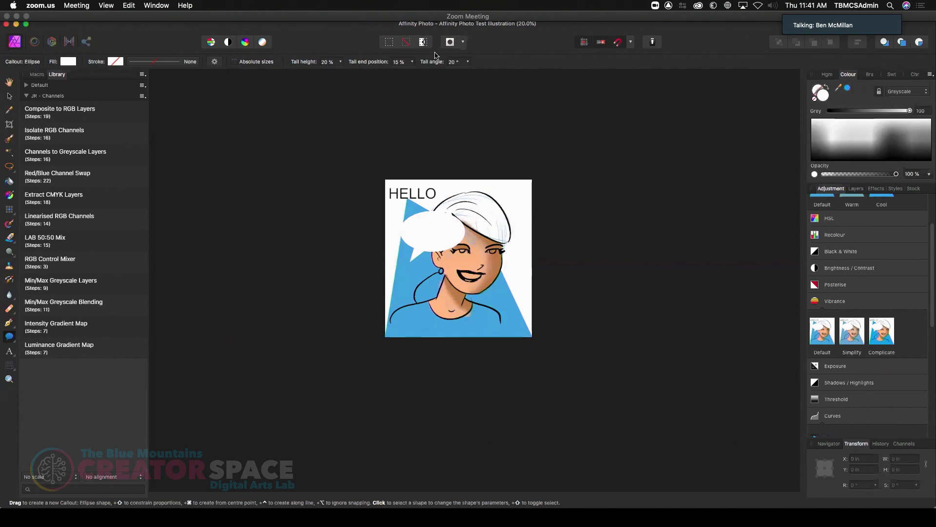
# Switch to Finder and select the original Affinity Photo Test Illustration document beside its JPEG in the AFFINITY - PHOTO folder
pyautogui.press('super+Tab')
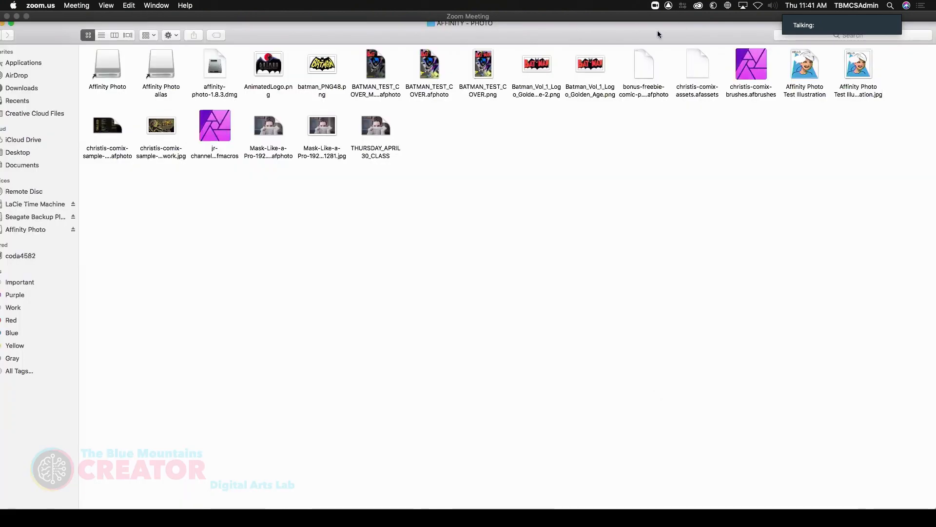
pyautogui.moveTo(658, 30); pyautogui.dragTo(672, 30)
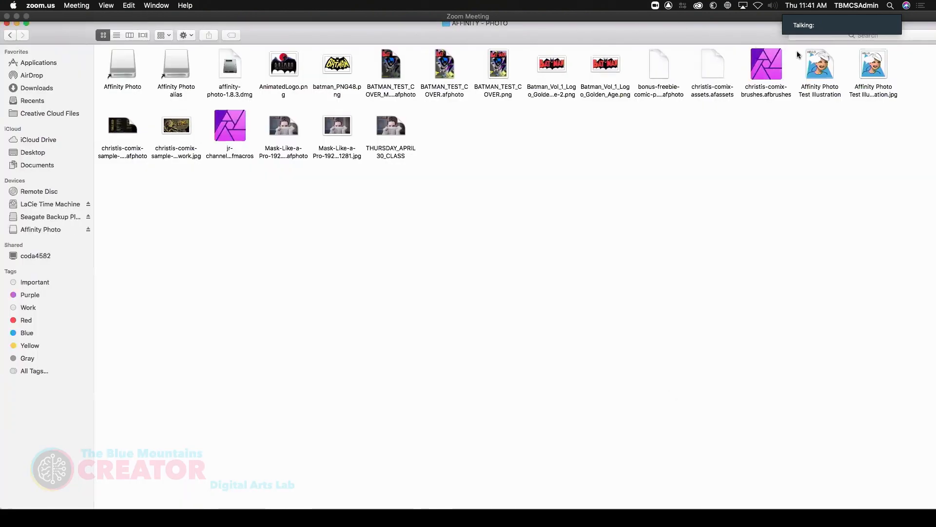
pyautogui.click(816, 71)
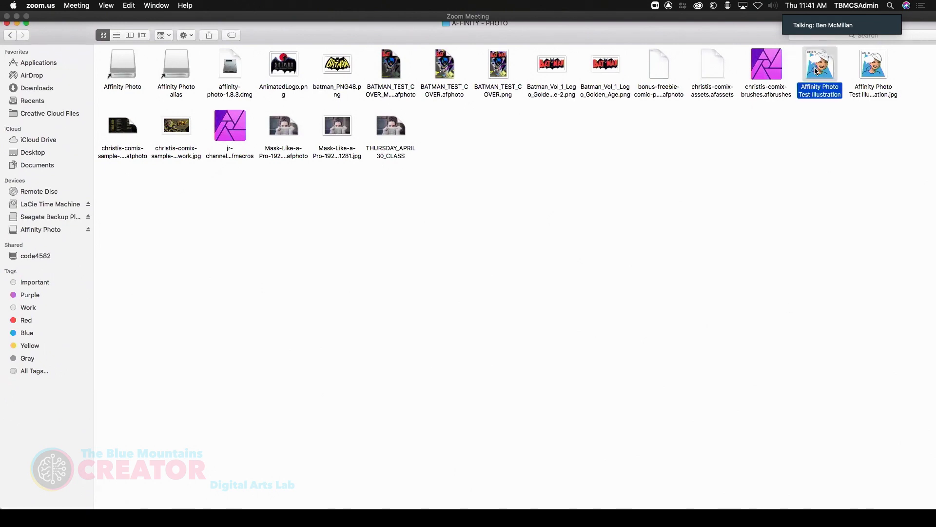